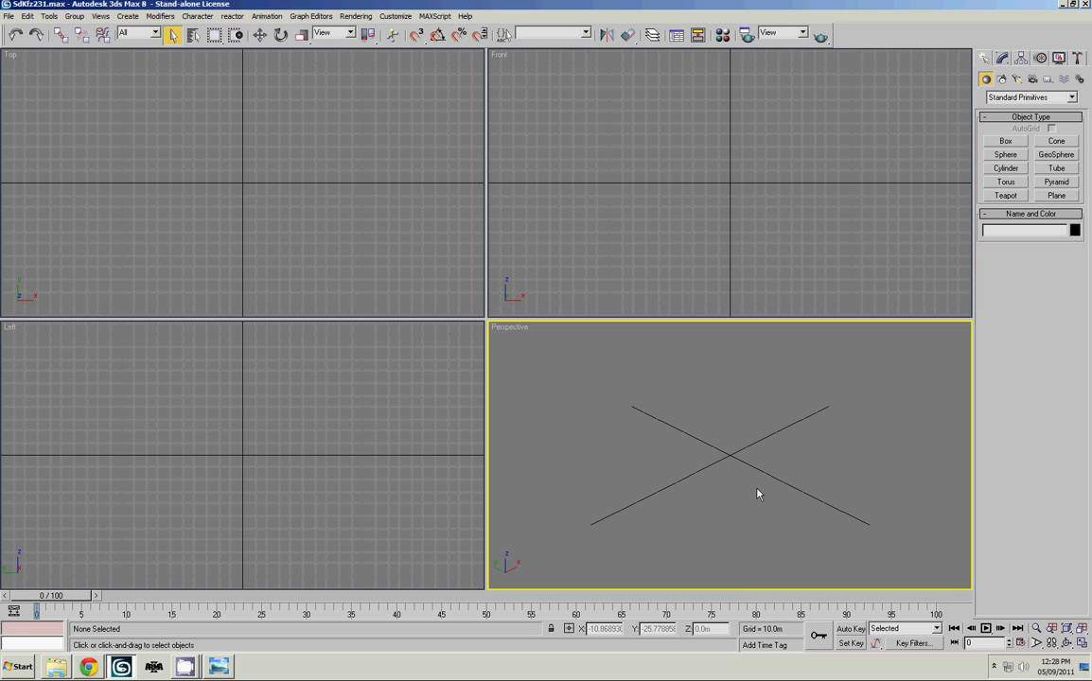
Create a box in the Perspective viewport about 66.4 m long, 43.6 m wide and 26.7 m high
{"action": "left_click", "coordinate": [1005, 141]}
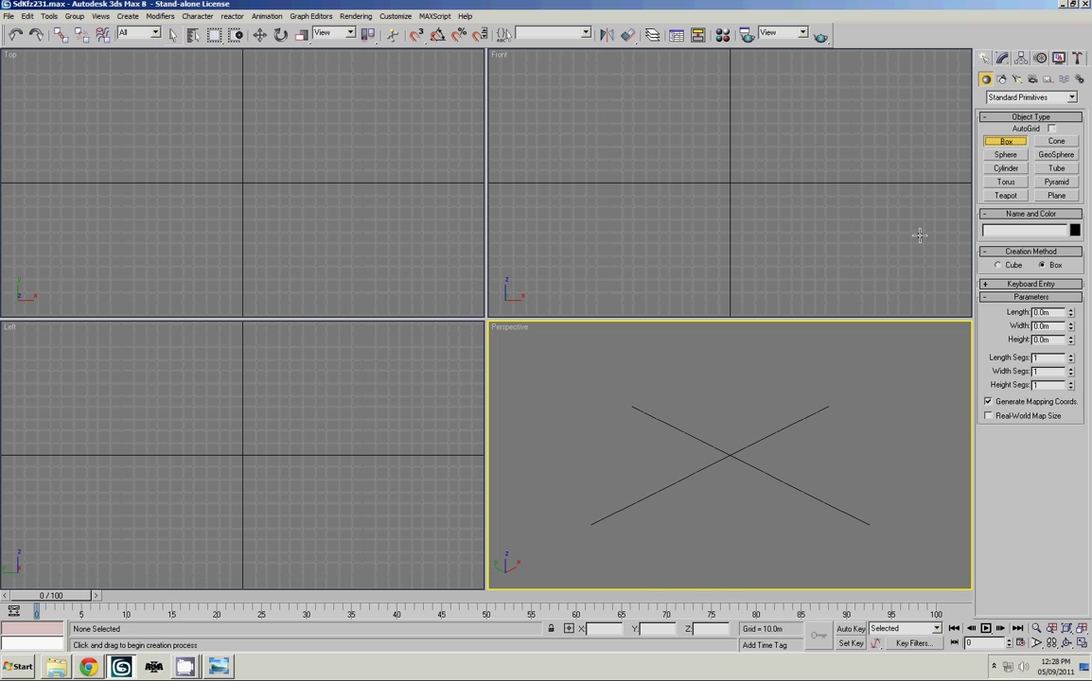
{"action": "left_click_drag", "start_coordinate": [803, 479], "coordinate": [755, 402]}
{"action": "left_click", "coordinate": [756, 331]}
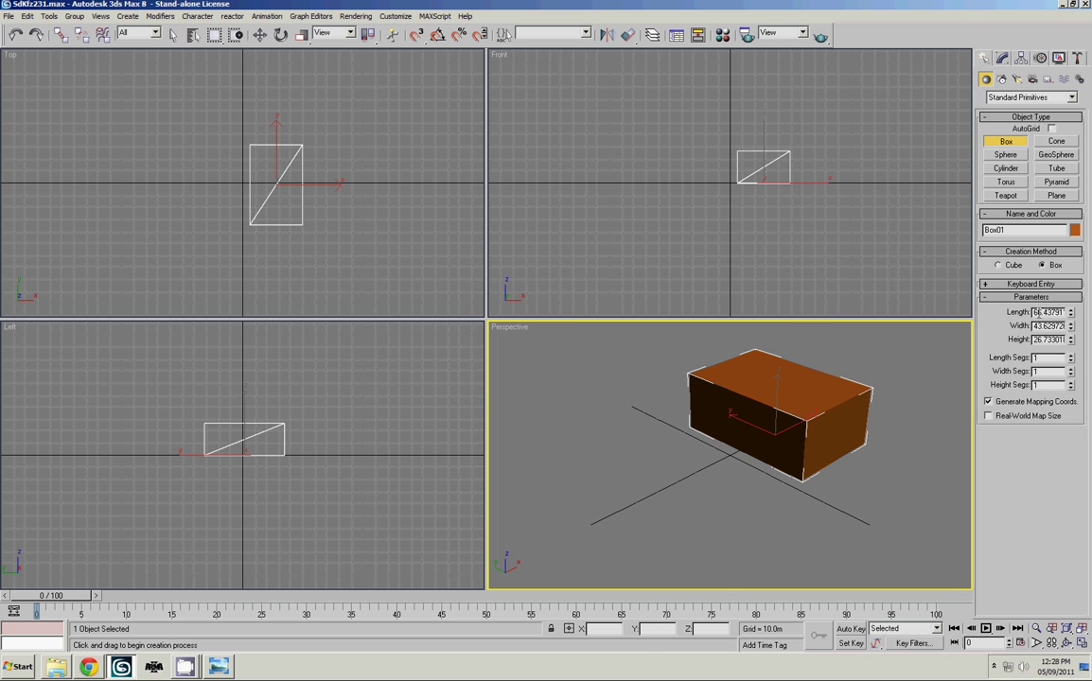
Check in the units setup that the display unit scale is Metric with Meters, and accept it
{"action": "left_click", "coordinate": [396, 17]}
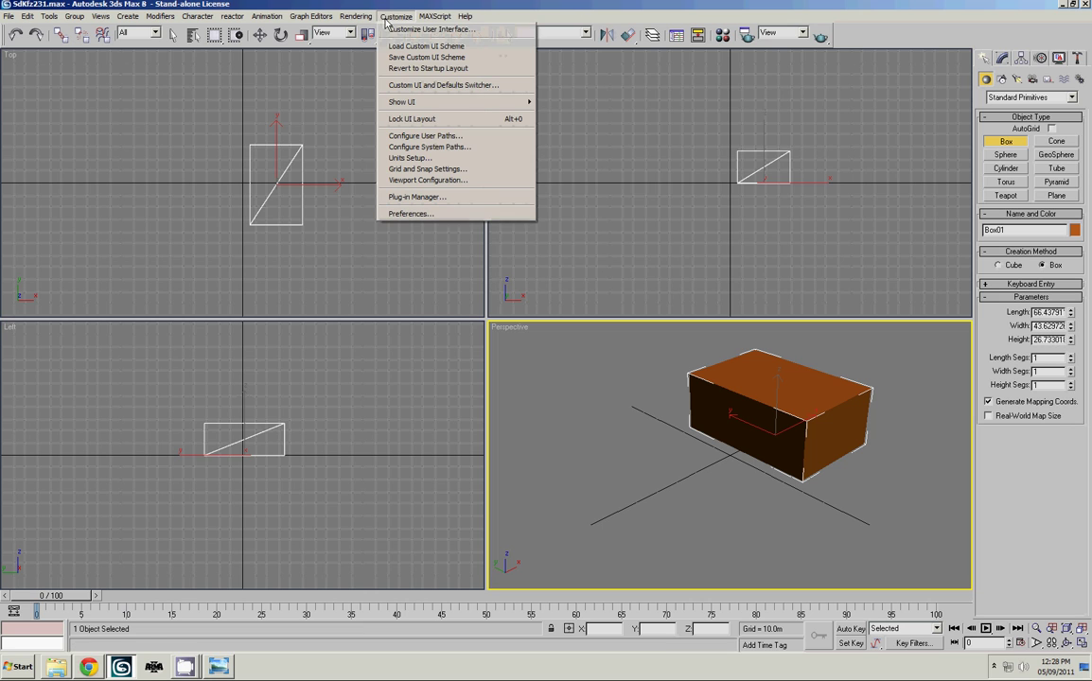
{"action": "left_click", "coordinate": [410, 158]}
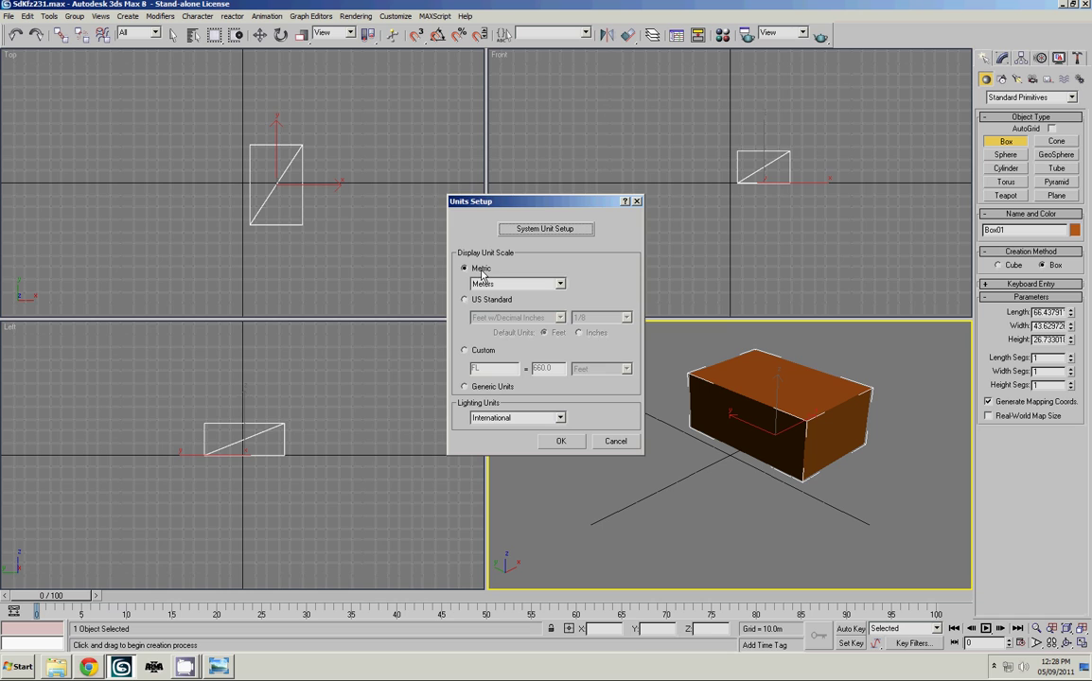
{"action": "left_click", "coordinate": [560, 441]}
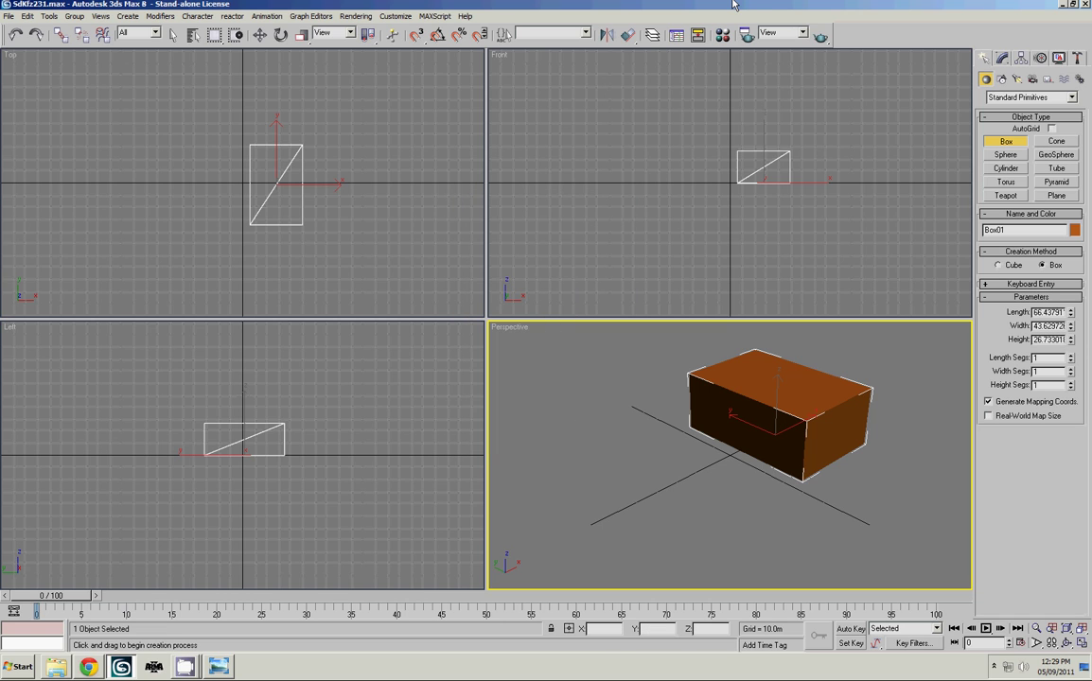
Look up the vehicle's length, width and height in the specifications on the Schwerer Panzerspähwagen Wikipedia page in Chrome
{"action": "left_click", "coordinate": [90, 668]}
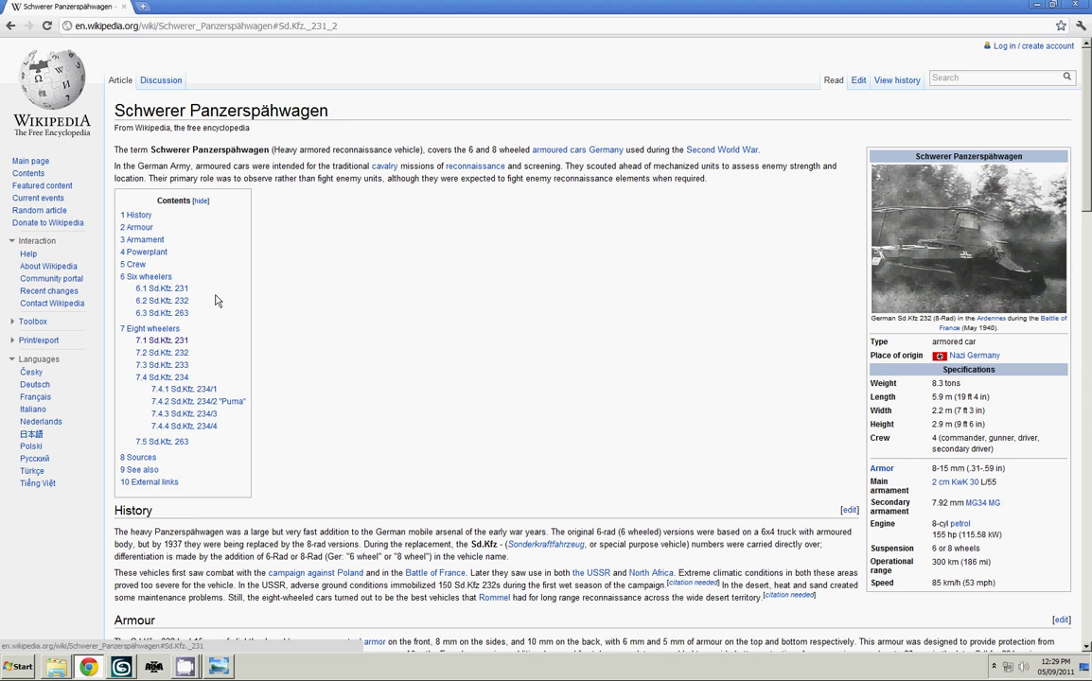
{"action": "scroll", "coordinate": [920, 405], "scroll_direction": "down", "scroll_amount": 1}
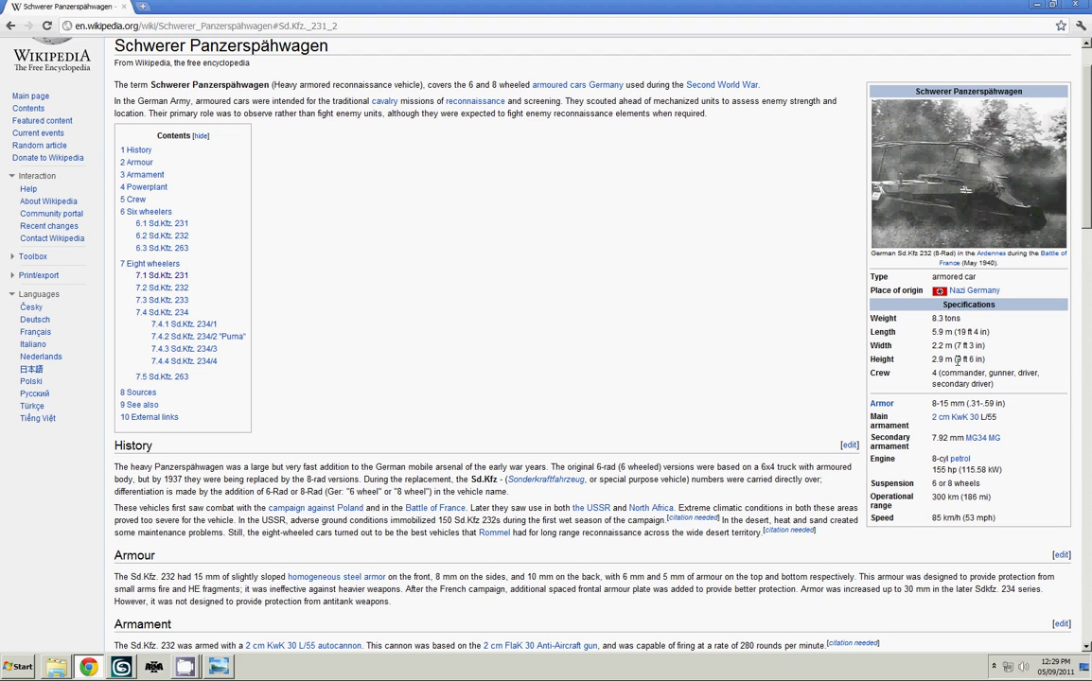
{"action": "key", "text": "alt+Tab"}
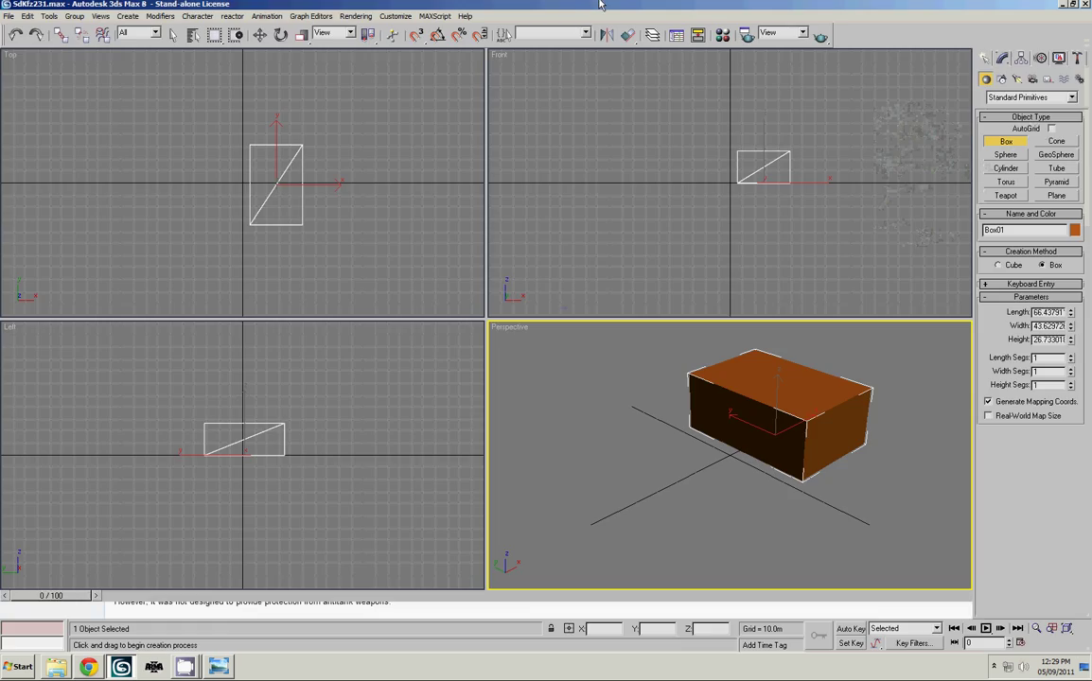
Shrink the 3ds Max window beside the specifications, set the box to 5.9 m length, 2.2 m width and 2.9 m height, and maximize it again
{"action": "left_click", "coordinate": [1059, 5]}
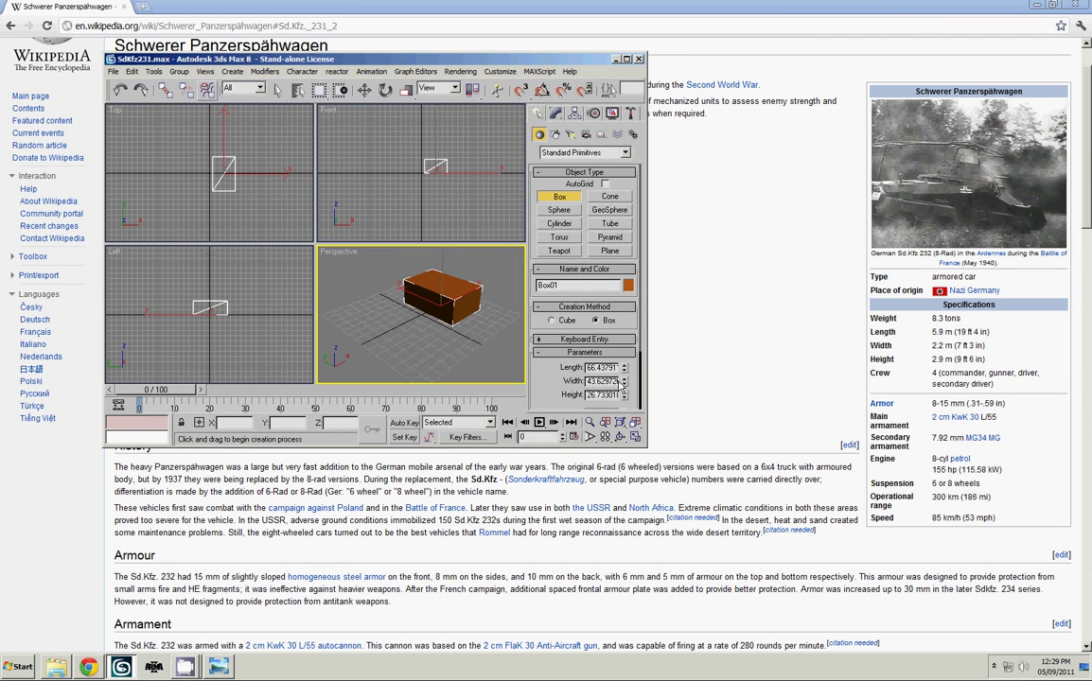
{"action": "double_click", "coordinate": [603, 367]}
{"action": "type", "text": "5.9"}
{"action": "key", "text": "Tab"}
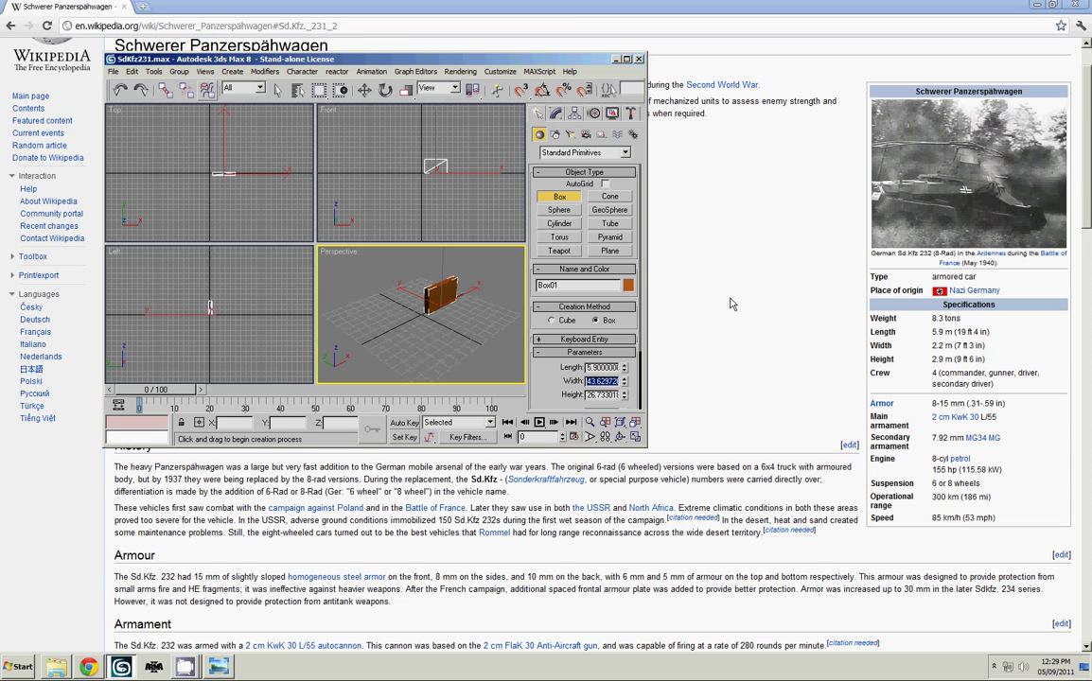
{"action": "type", "text": "2.2"}
{"action": "key", "text": "Tab"}
{"action": "type", "text": "2"}
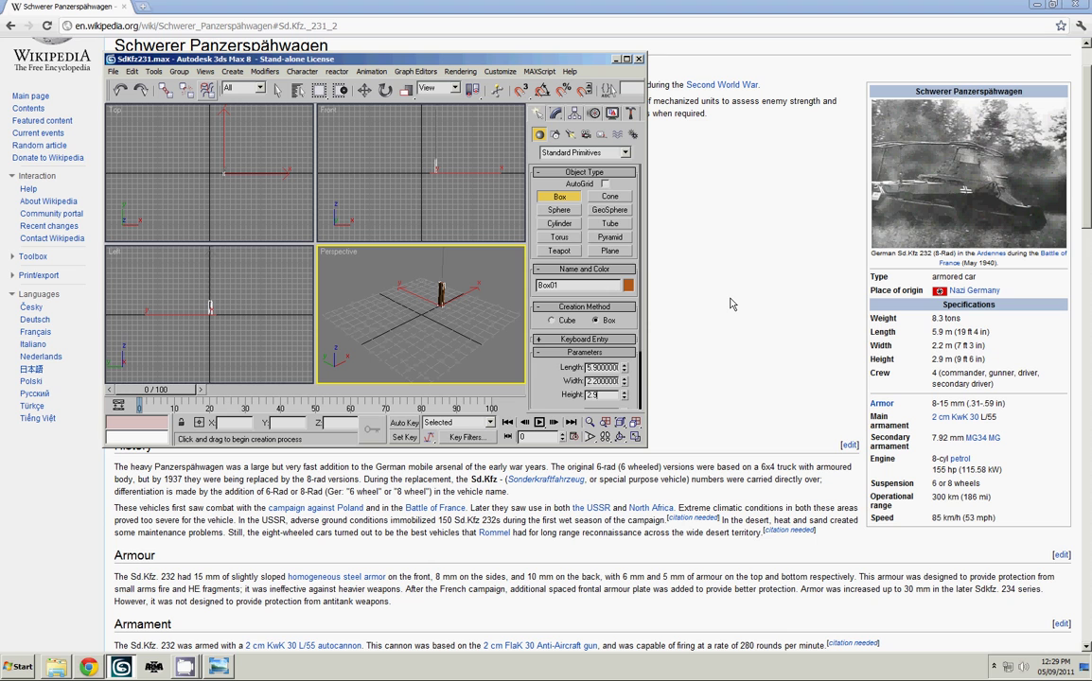
{"action": "double_click", "coordinate": [564, 57]}
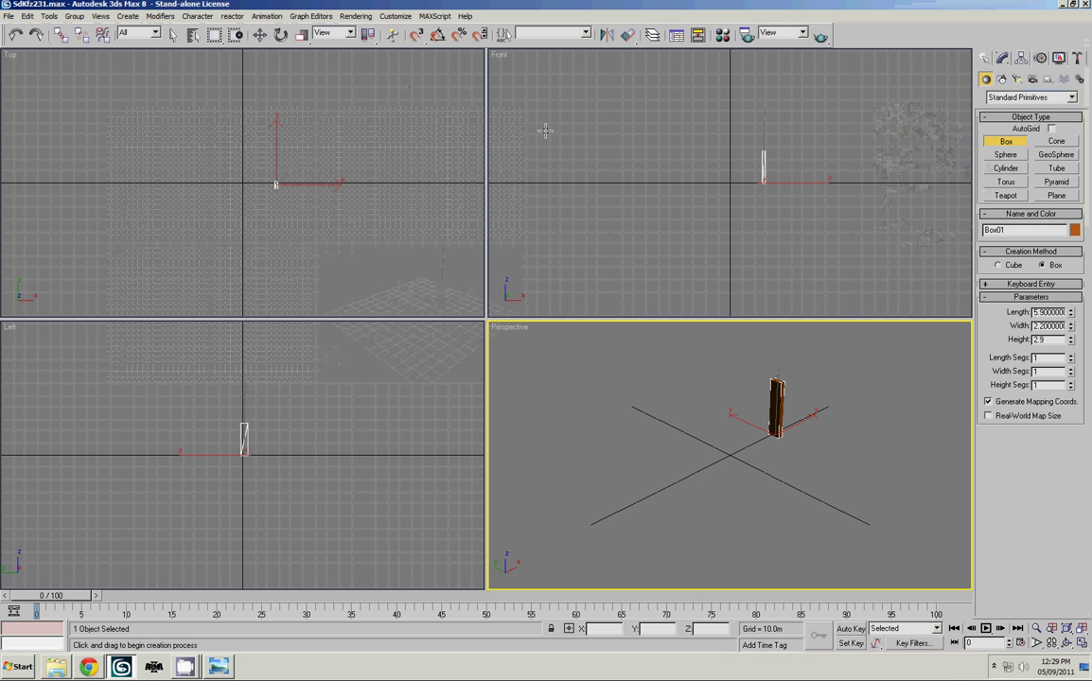
Move the box to the world origin by setting its X and Y position to 0
{"action": "mouse_move", "coordinate": [786, 397]}
{"action": "middle_mouse_down"}
{"action": "mouse_move", "coordinate": [765, 413]}
{"action": "mouse_move", "coordinate": [780, 407]}
{"action": "middle_mouse_up"}
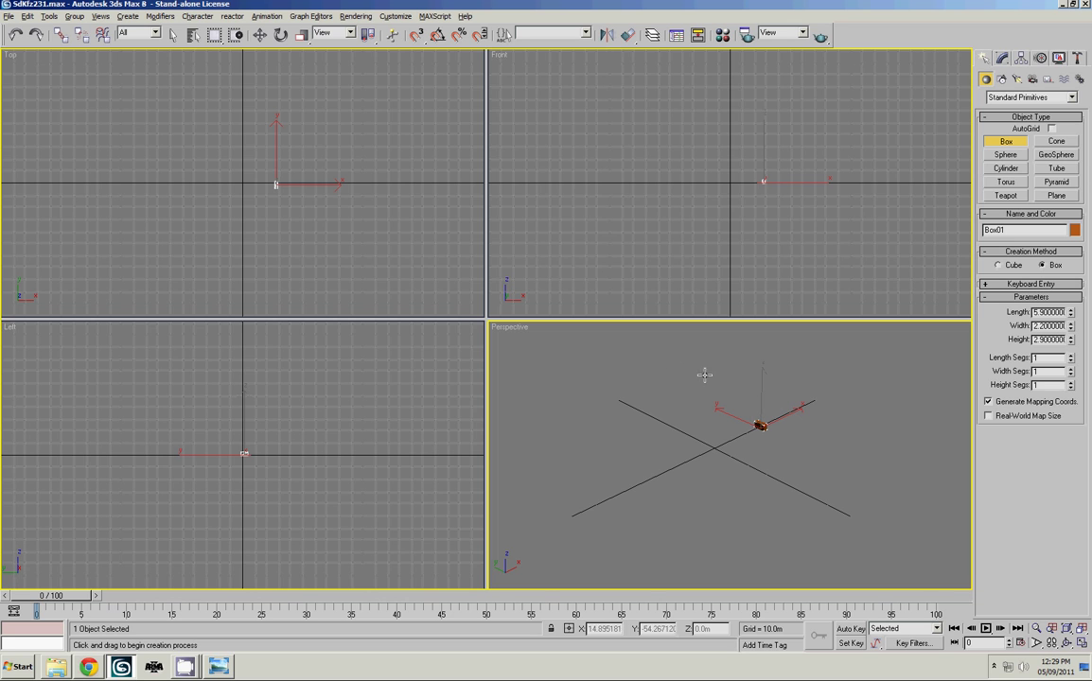
{"action": "key", "text": "alt+w"}
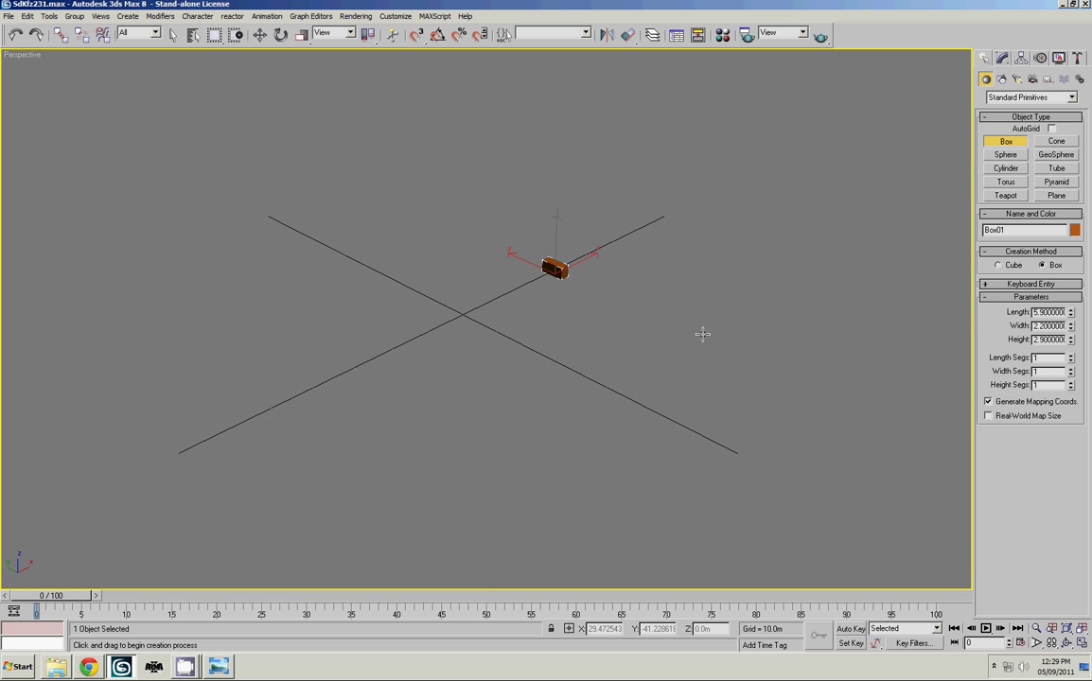
{"action": "mouse_move", "coordinate": [703, 334]}
{"action": "middle_mouse_down", "text": "alt"}
{"action": "mouse_move", "coordinate": [615, 331]}
{"action": "mouse_move", "coordinate": [560, 310]}
{"action": "mouse_move", "coordinate": [665, 322]}
{"action": "mouse_move", "coordinate": [680, 334]}
{"action": "middle_mouse_up", "text": "alt"}
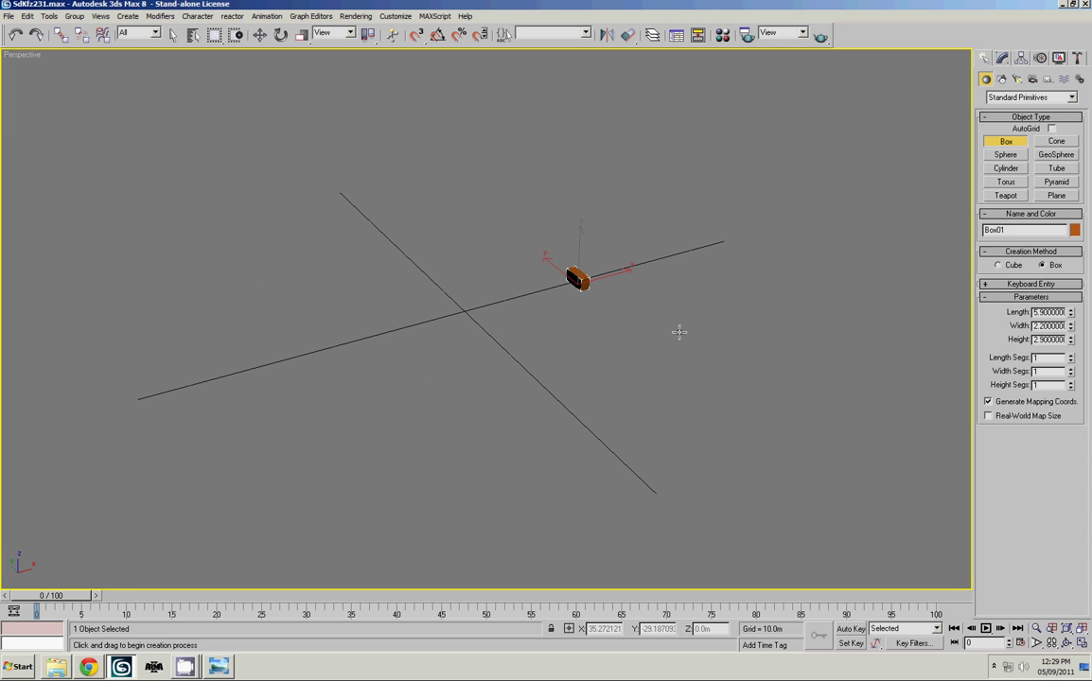
{"action": "key", "text": "w"}
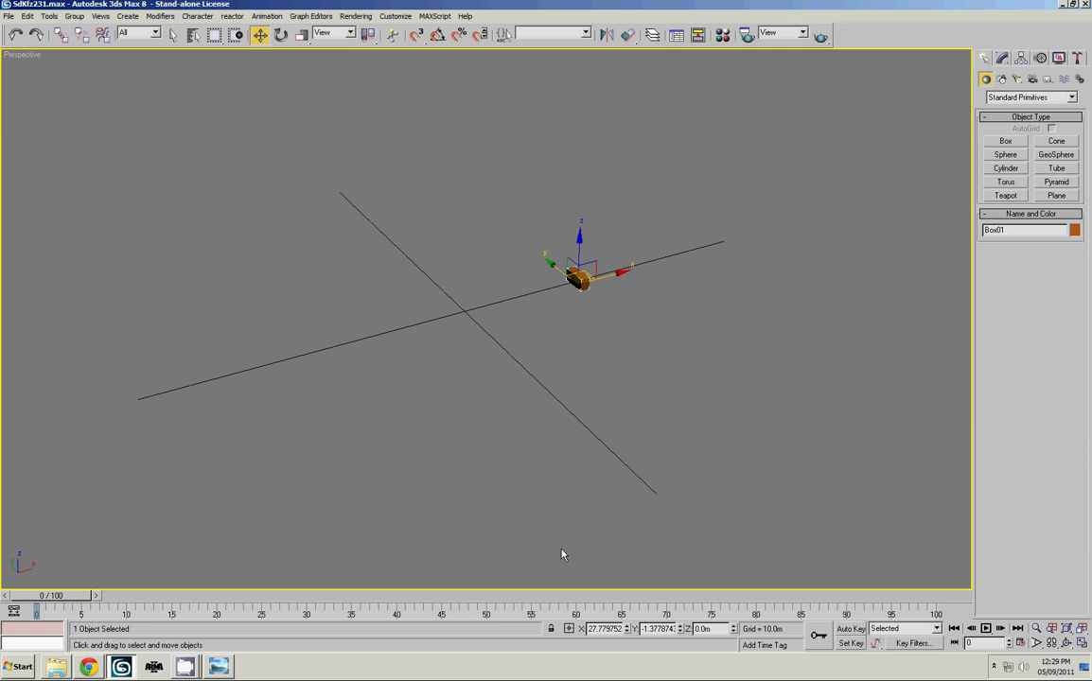
{"action": "left_click", "coordinate": [605, 628]}
{"action": "type", "text": "0"}
{"action": "key", "text": "Tab"}
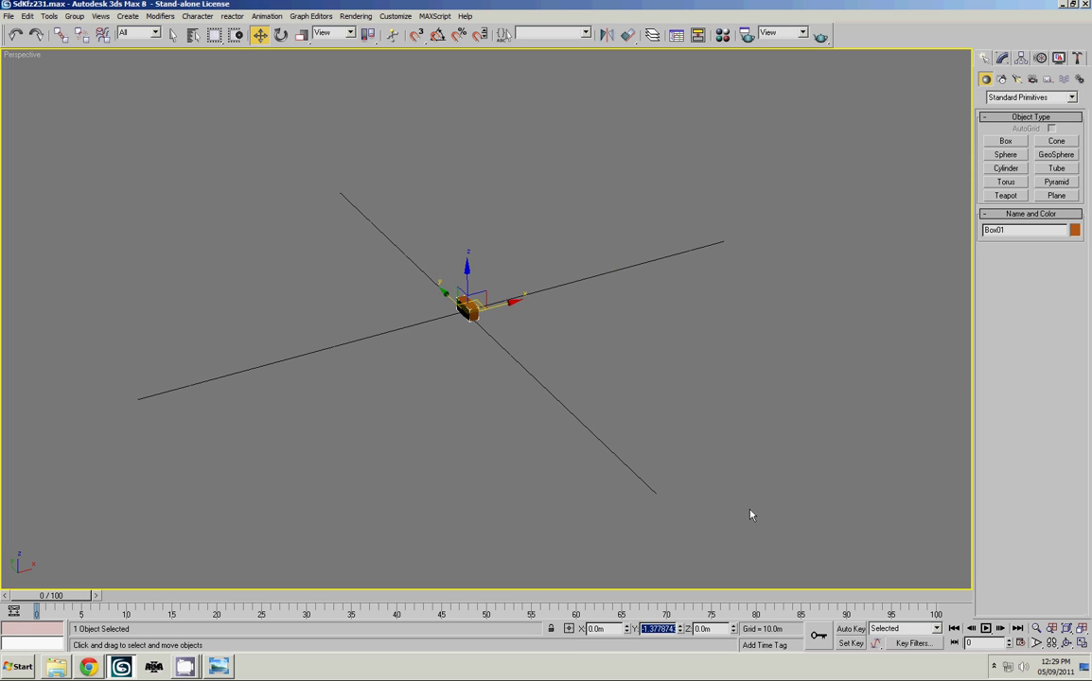
{"action": "type", "text": "0"}
{"action": "key", "text": "Tab"}
{"action": "key", "text": "Tab"}
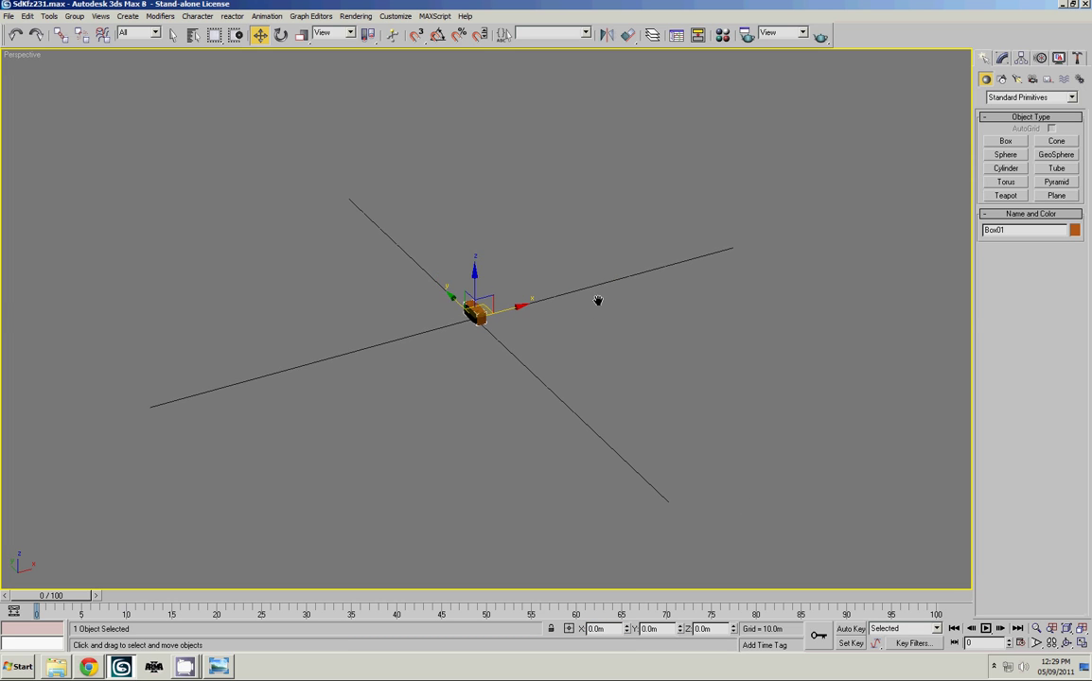
Fit the box in all four viewports and display the Front viewport shaded with edged faces
{"action": "key", "text": "alt+w"}
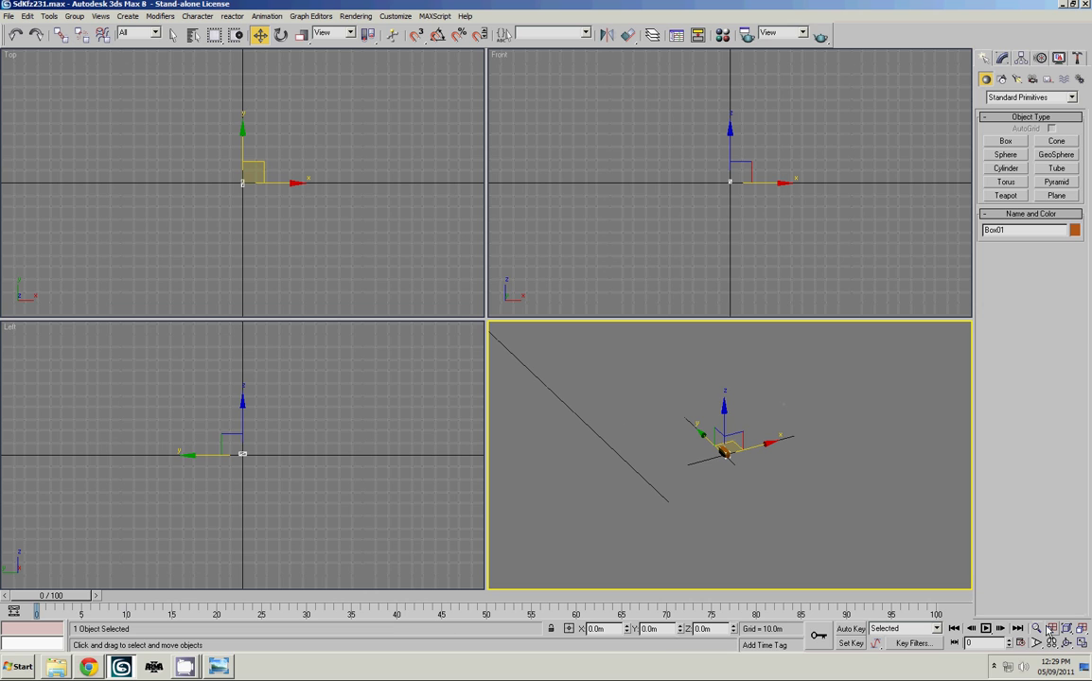
{"action": "key", "text": "ctrl+shift+z"}
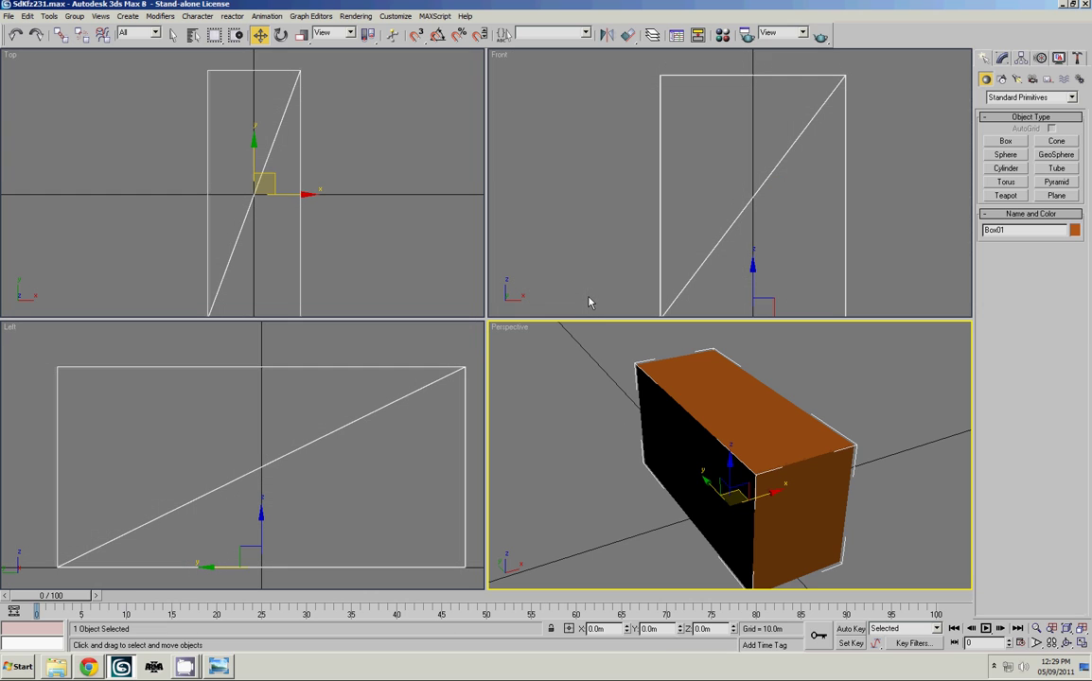
{"action": "middle_click_drag", "start_coordinate": [586, 281], "coordinate": [580, 262]}
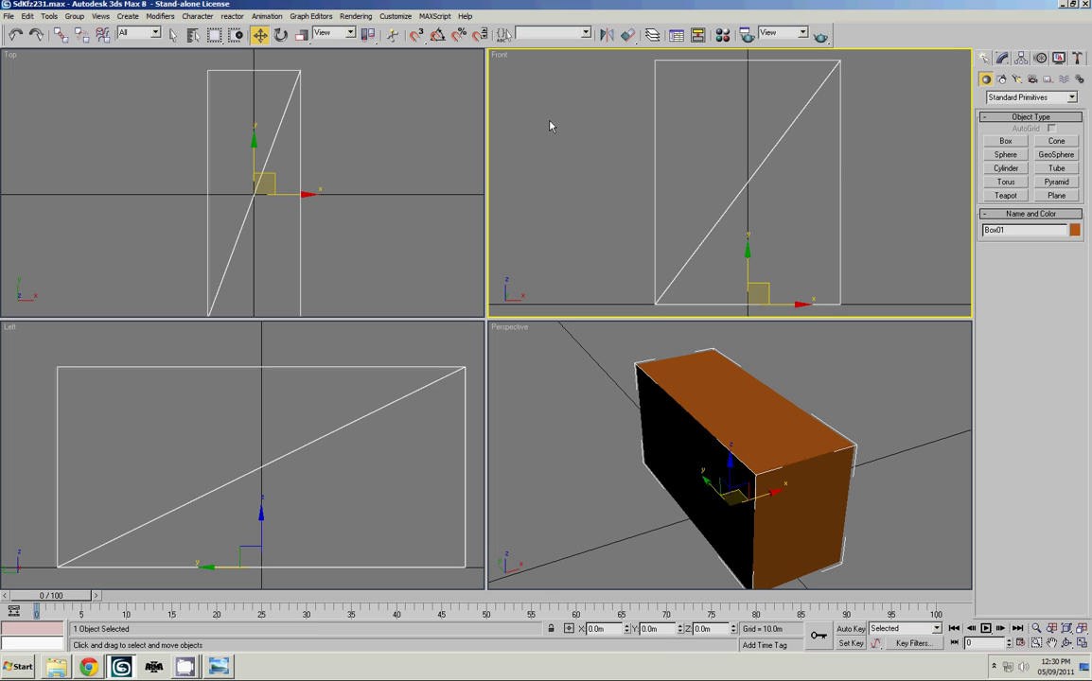
{"action": "key", "text": "F3"}
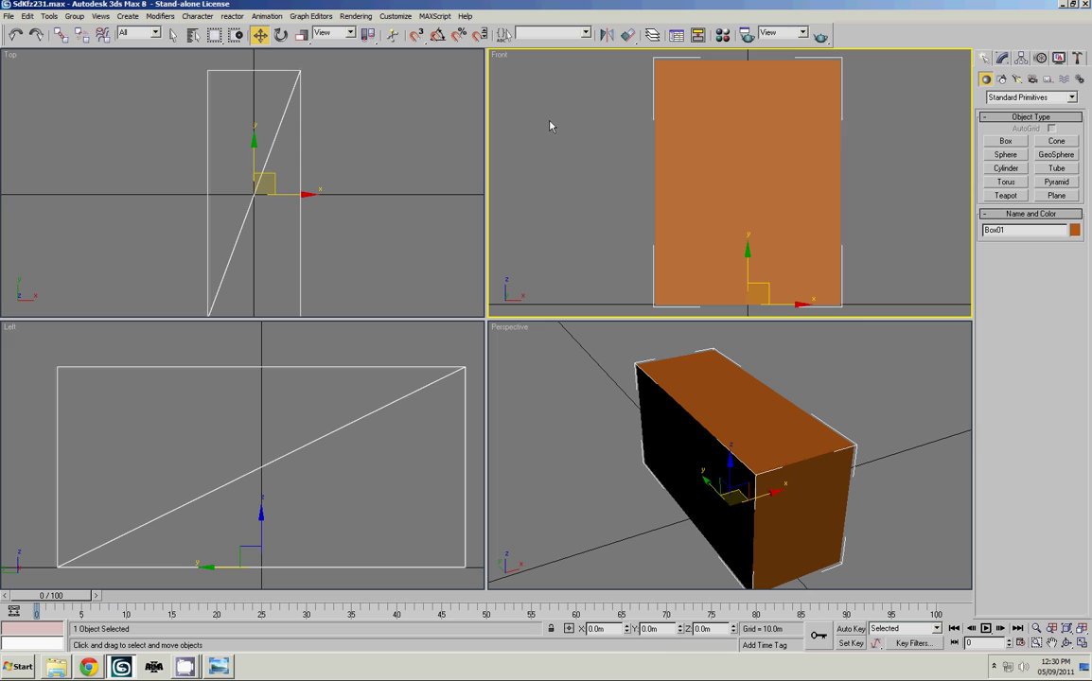
{"action": "key", "text": "F4"}
{"action": "key", "text": "F4"}
{"action": "key", "text": "F3"}
{"action": "key", "text": "F3"}
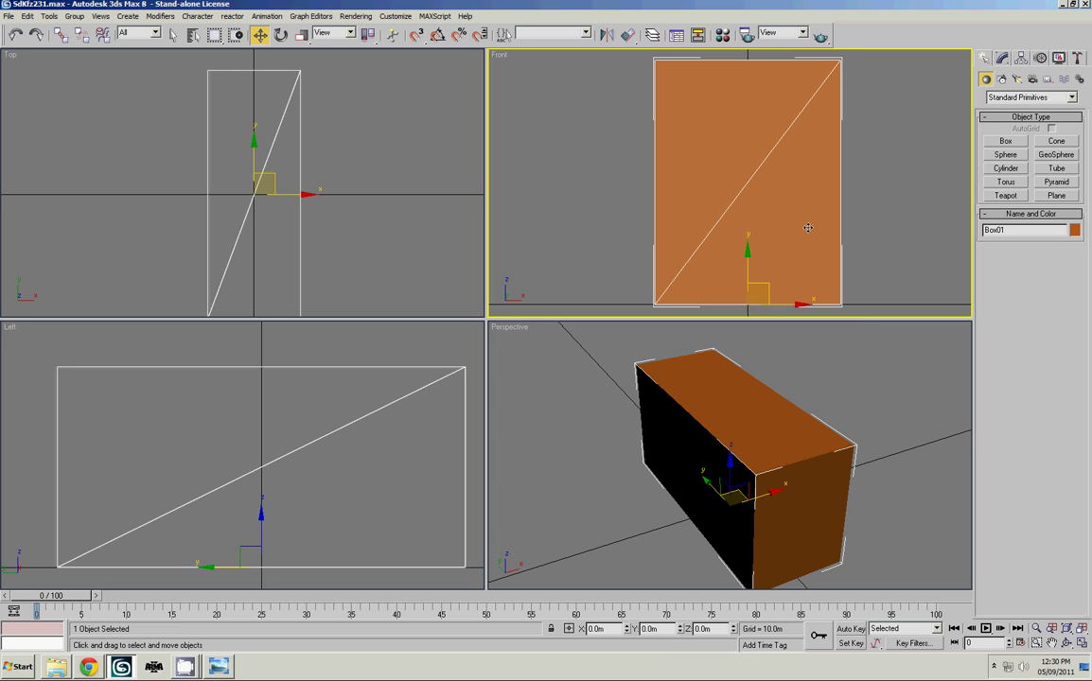
Display the Top and Left viewports shaded with edged faces, keeping the whole box in view
{"action": "left_click", "coordinate": [616, 387]}
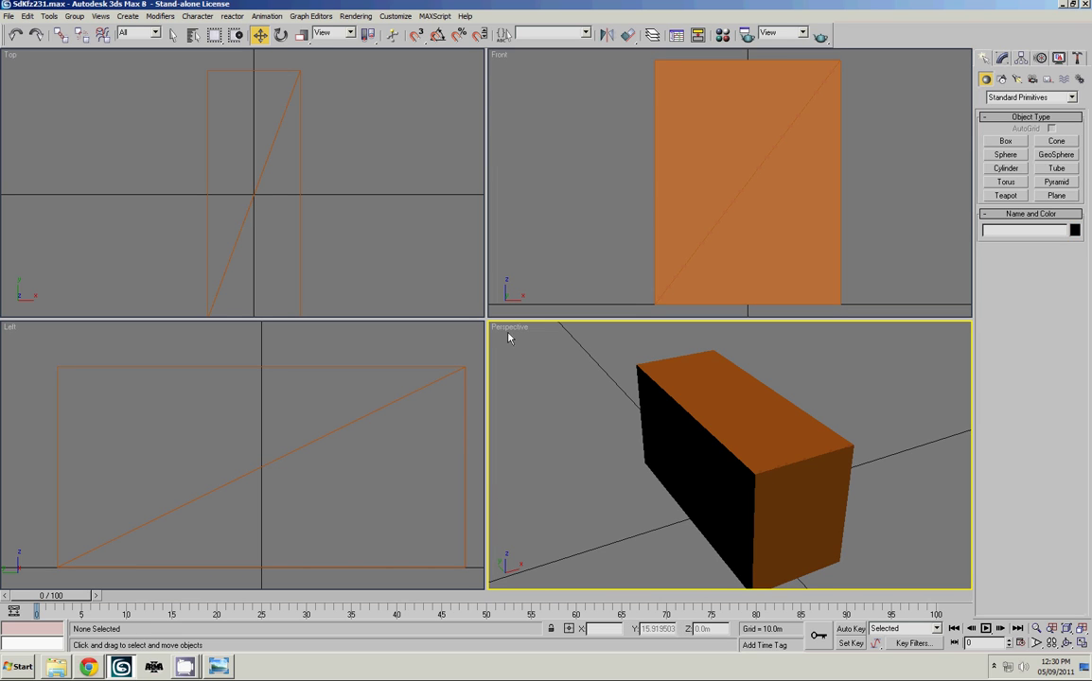
{"action": "left_click", "coordinate": [457, 212]}
{"action": "key", "text": "F3"}
{"action": "mouse_move", "coordinate": [386, 212]}
{"action": "middle_mouse_down"}
{"action": "mouse_move", "coordinate": [393, 183]}
{"action": "mouse_move", "coordinate": [397, 209]}
{"action": "mouse_move", "coordinate": [389, 201]}
{"action": "middle_mouse_up"}
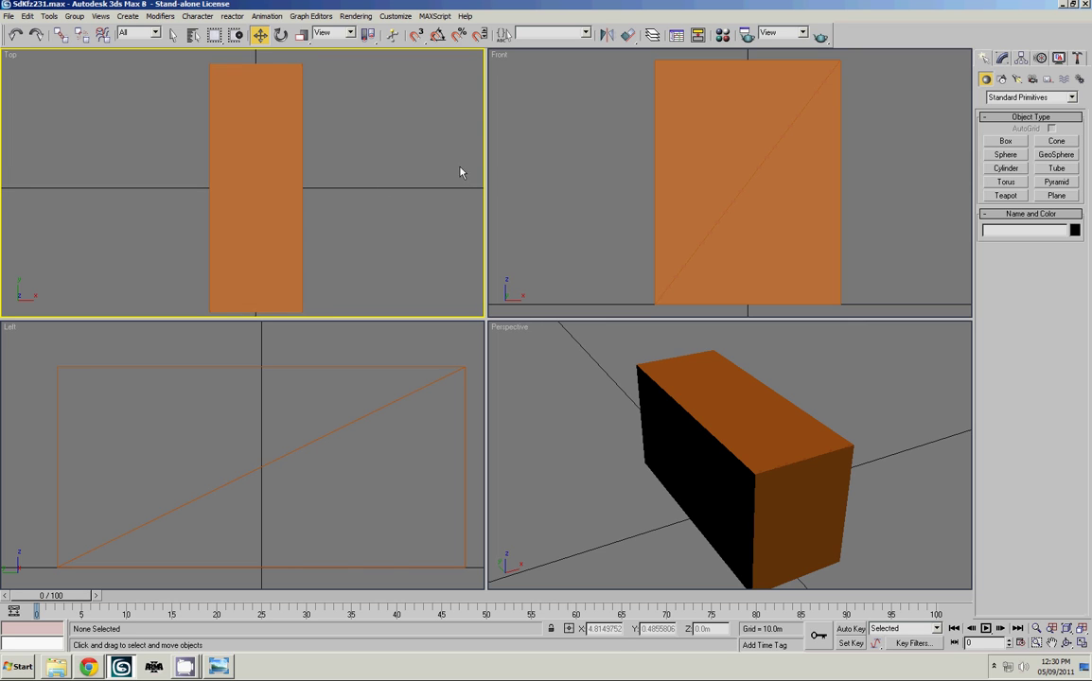
{"action": "left_click", "coordinate": [648, 168]}
{"action": "left_click", "coordinate": [397, 404]}
{"action": "key", "text": "F3"}
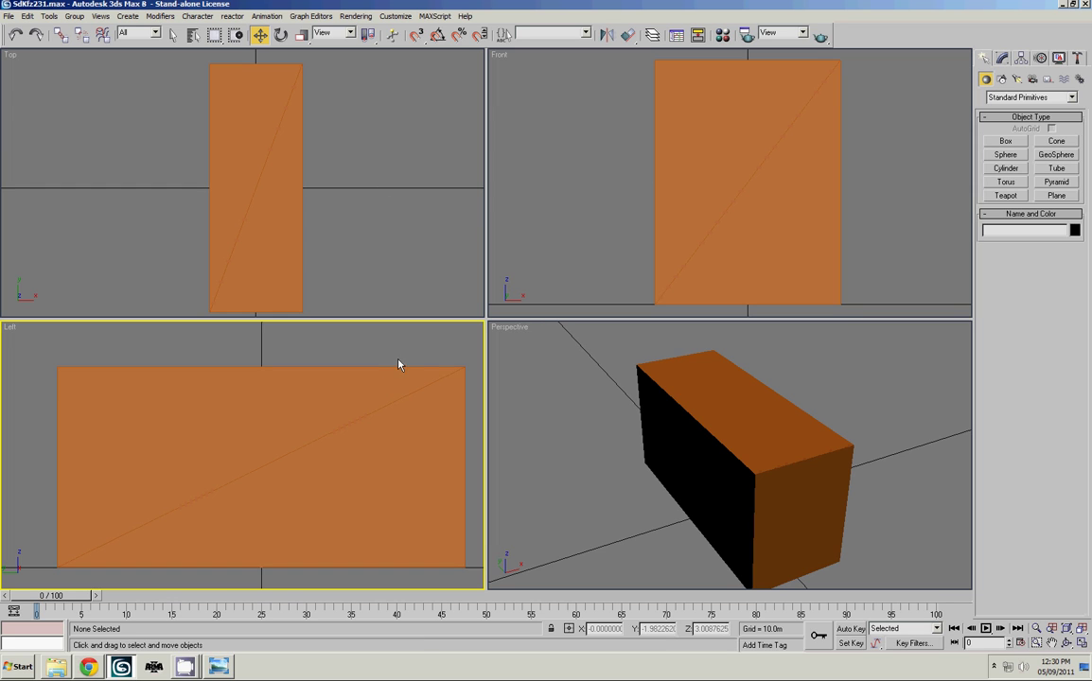
{"action": "mouse_move", "coordinate": [399, 365]}
{"action": "middle_mouse_down"}
{"action": "mouse_move", "coordinate": [400, 348]}
{"action": "mouse_move", "coordinate": [424, 340]}
{"action": "middle_mouse_up"}
Turn on edged faces in the Perspective viewport and orbit to view the box's long side
{"action": "left_click", "coordinate": [574, 364]}
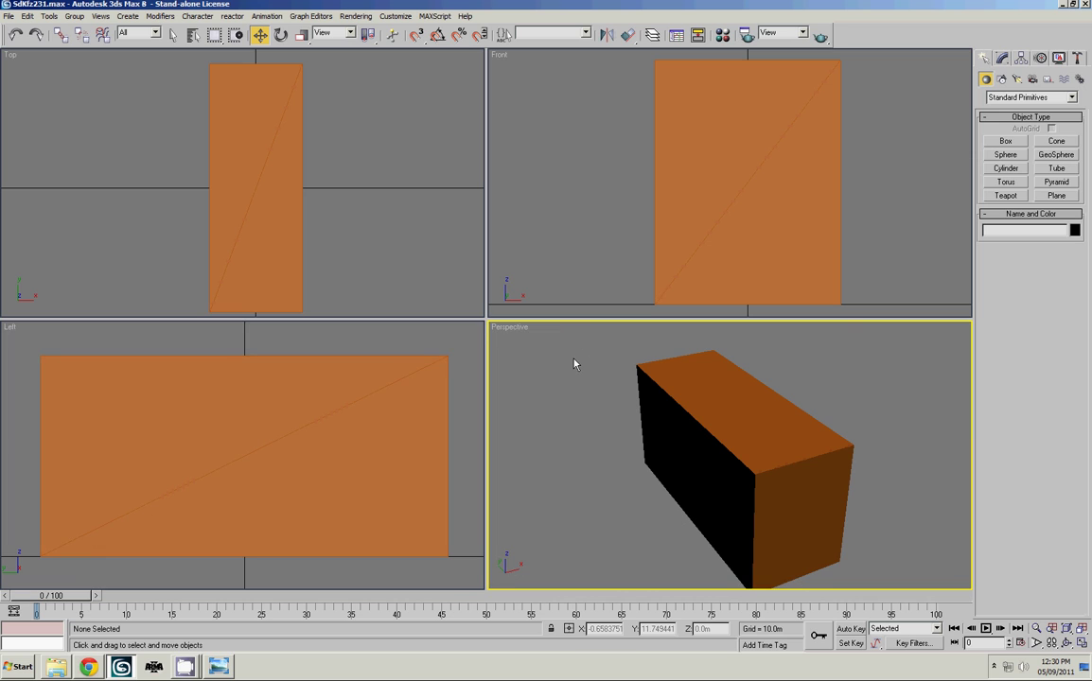
{"action": "left_click", "coordinate": [547, 261]}
{"action": "left_click", "coordinate": [421, 243]}
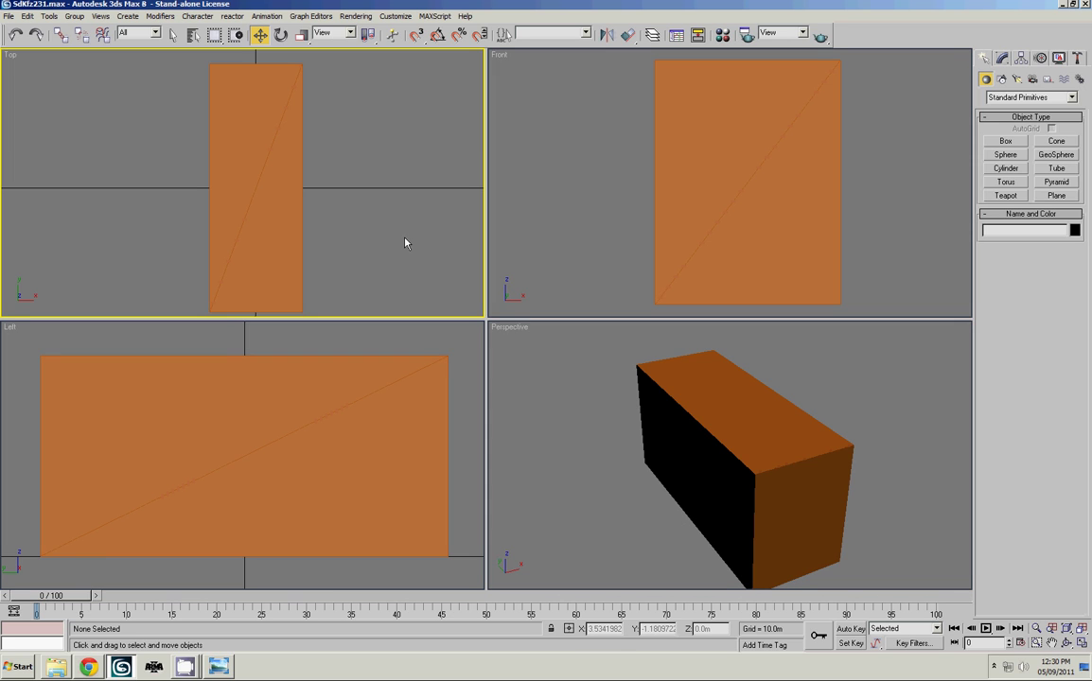
{"action": "left_click", "coordinate": [455, 390]}
{"action": "middle_click_drag", "start_coordinate": [579, 389], "coordinate": [673, 399]}
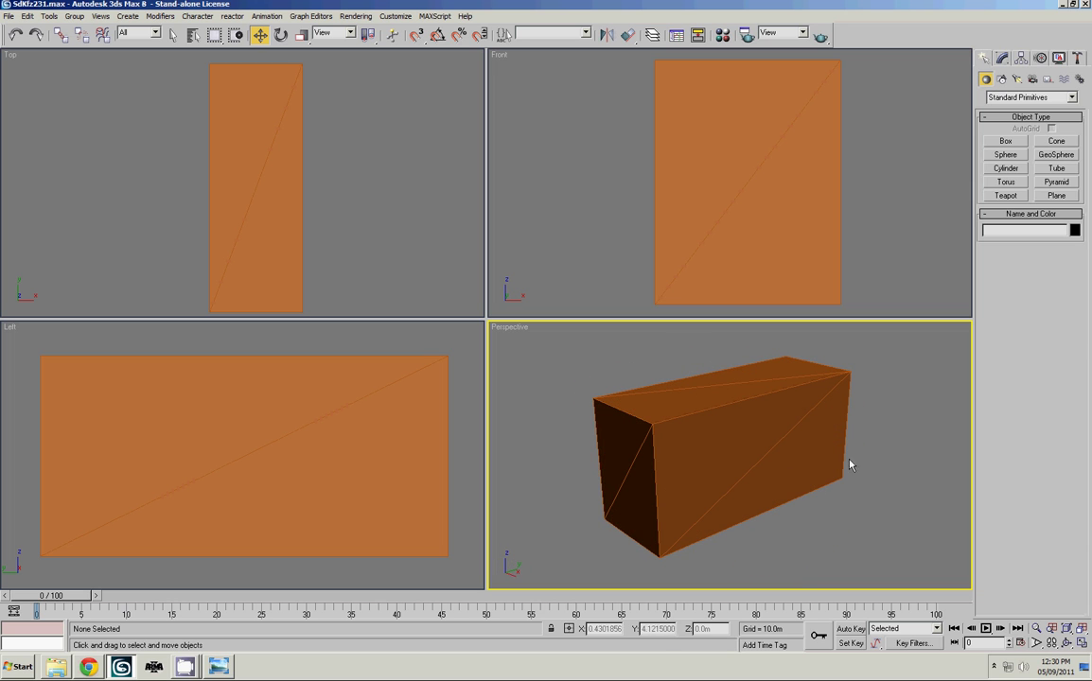
Select the box and convert it to an Editable Poly
{"action": "right_click", "coordinate": [723, 383]}
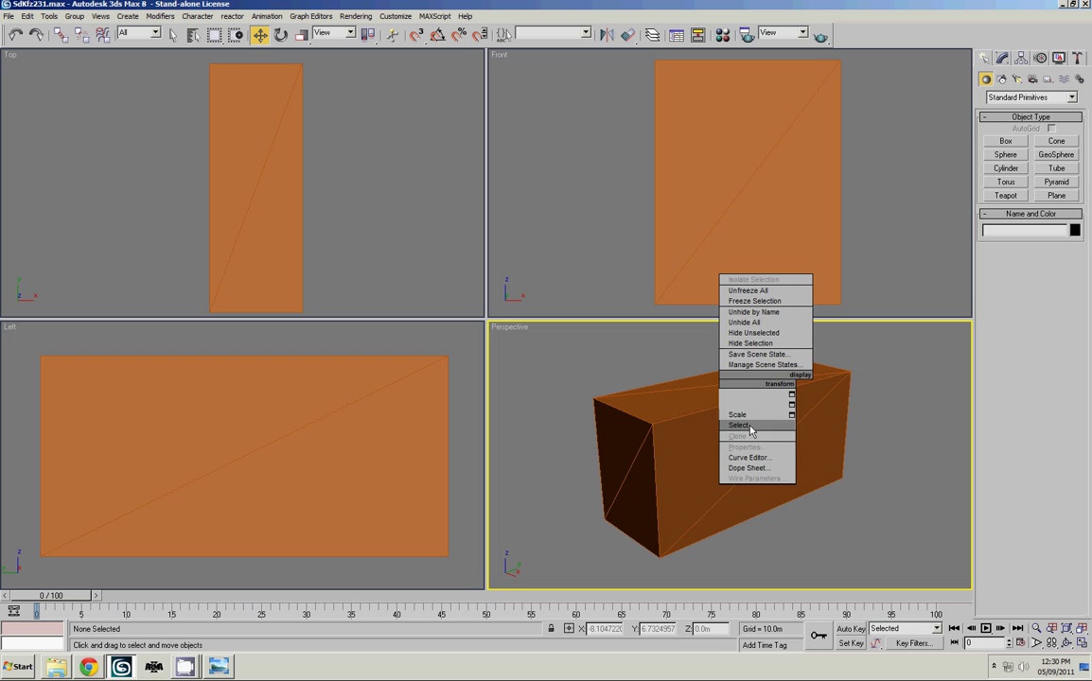
{"action": "left_click", "coordinate": [770, 371]}
{"action": "right_click", "coordinate": [712, 396]}
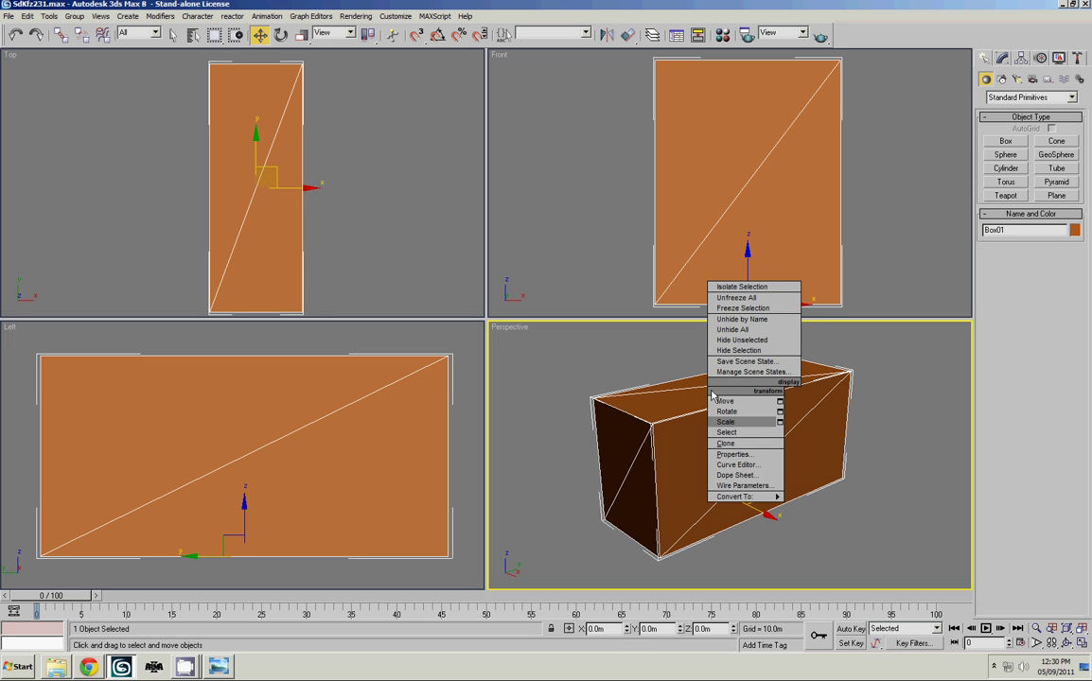
{"action": "mouse_move", "coordinate": [757, 497]}
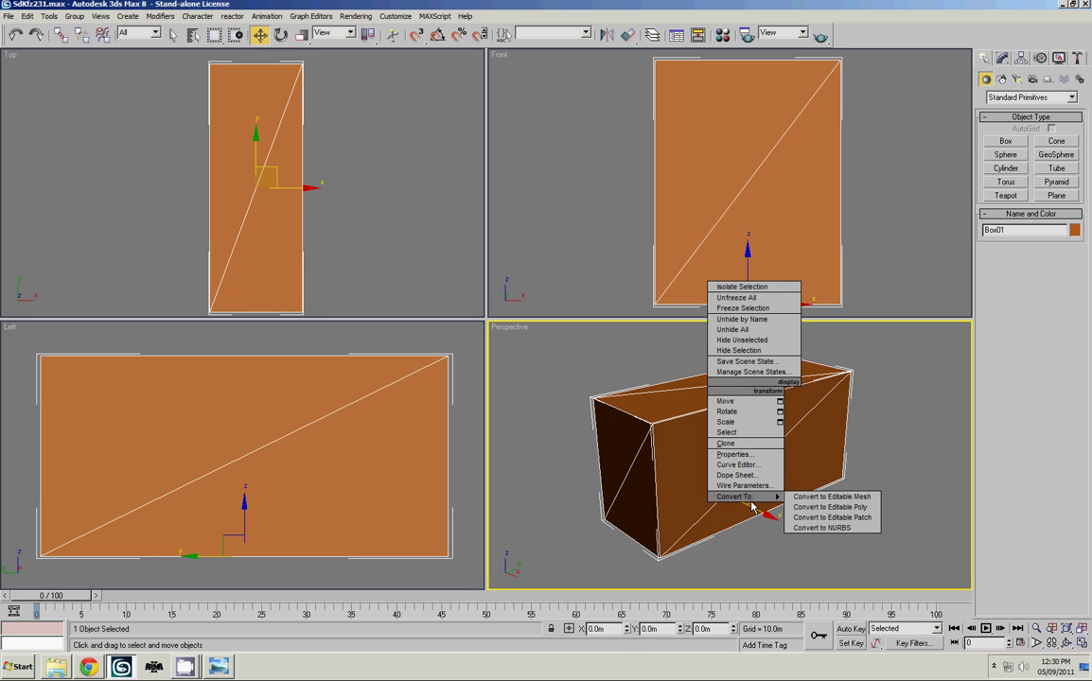
{"action": "left_click", "coordinate": [864, 507]}
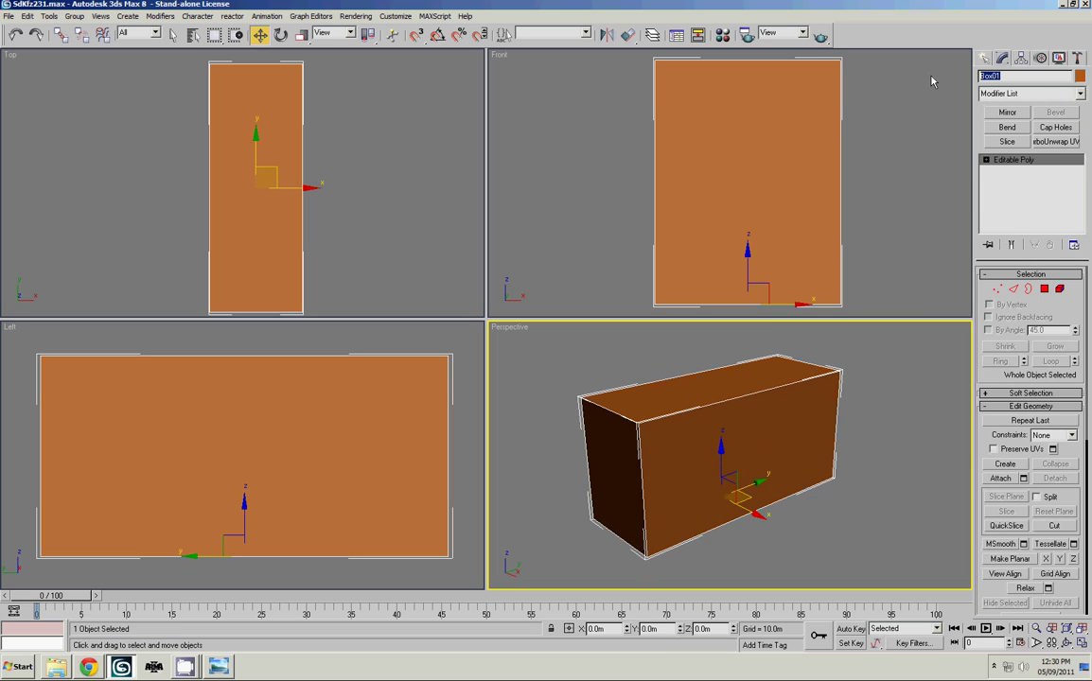
Rename the box to Blueprints and reselect it
{"action": "type", "text": "Blueprints"}
{"action": "left_click", "coordinate": [892, 367]}
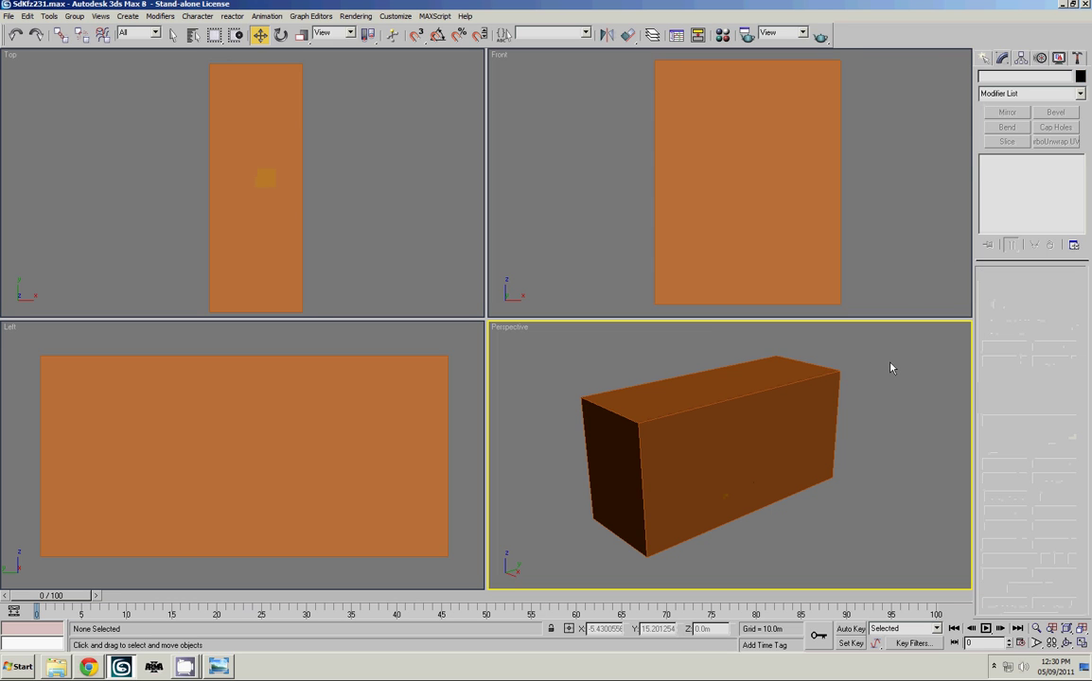
{"action": "left_click", "coordinate": [755, 397]}
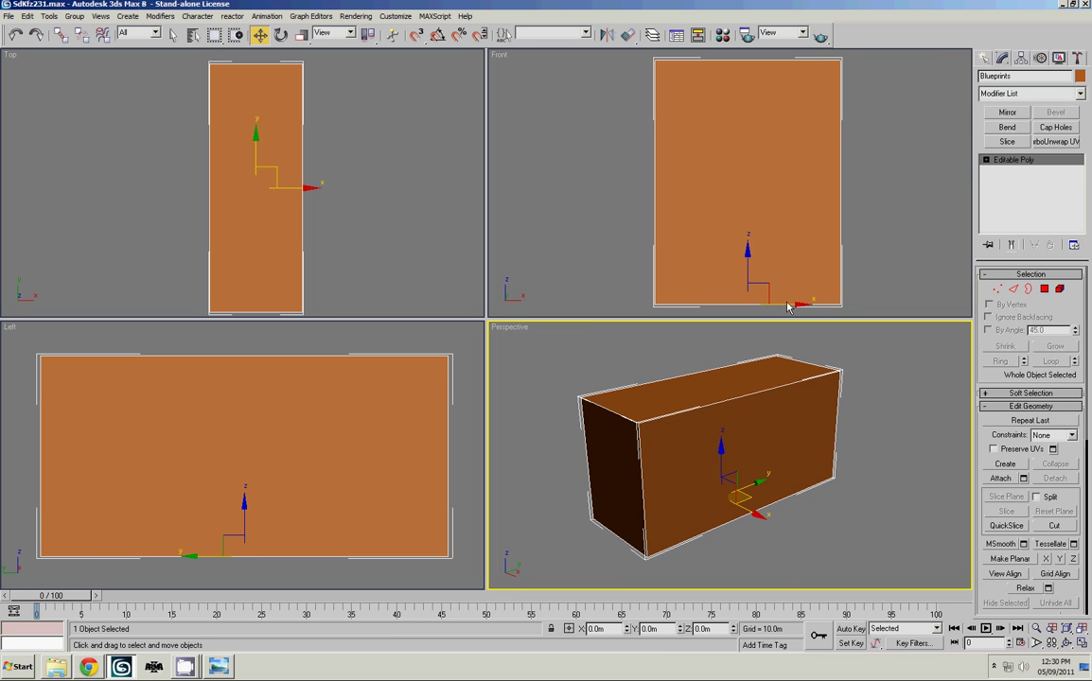
Examine the box's Vertex and Edge sub-object levels by selecting a corner vertex and several individual edges
{"action": "left_click", "coordinate": [998, 289]}
{"action": "left_click_drag", "start_coordinate": [903, 353], "coordinate": [819, 390]}
{"action": "left_click_drag", "start_coordinate": [837, 473], "coordinate": [860, 498]}
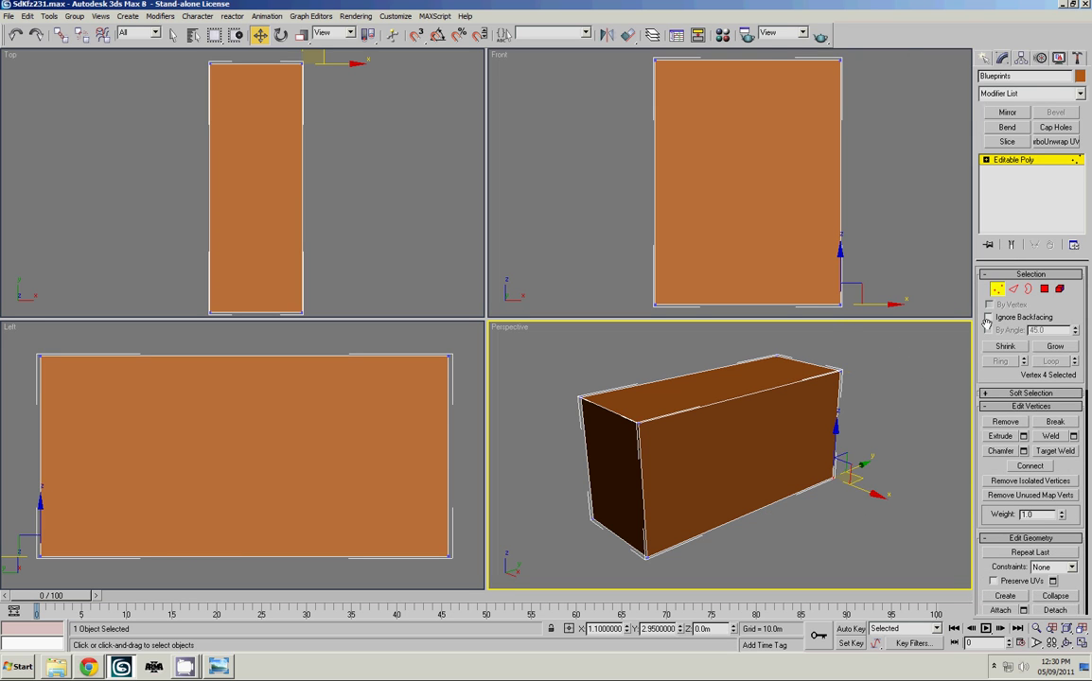
{"action": "left_click", "coordinate": [1014, 289]}
{"action": "left_click", "coordinate": [766, 390]}
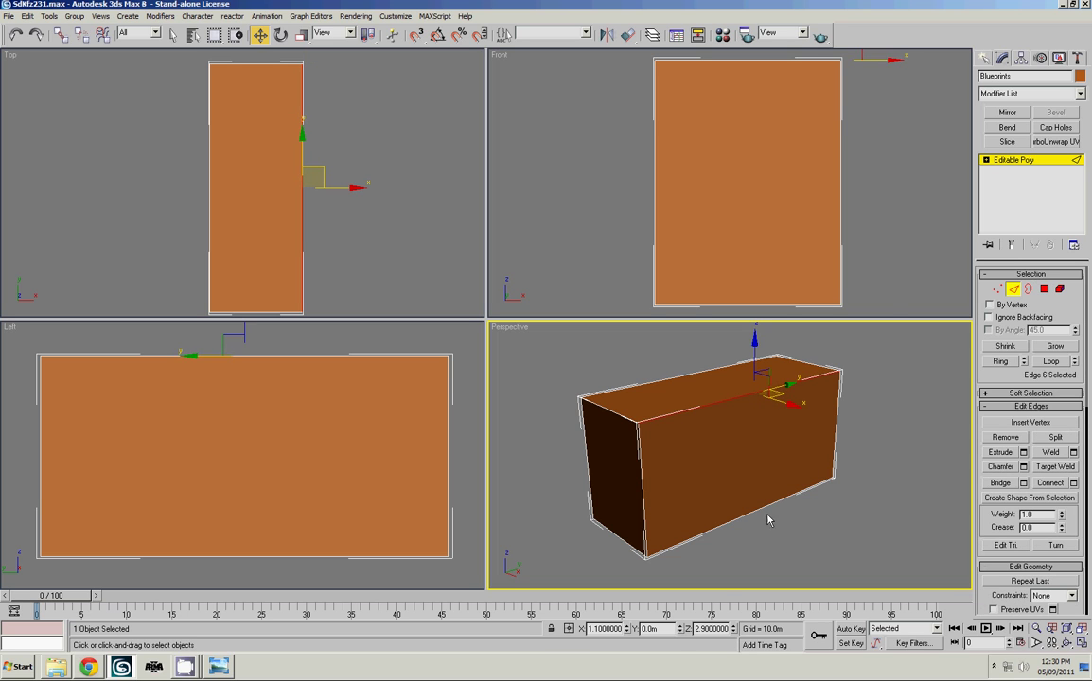
{"action": "left_click", "coordinate": [763, 508]}
{"action": "left_click", "coordinate": [837, 417]}
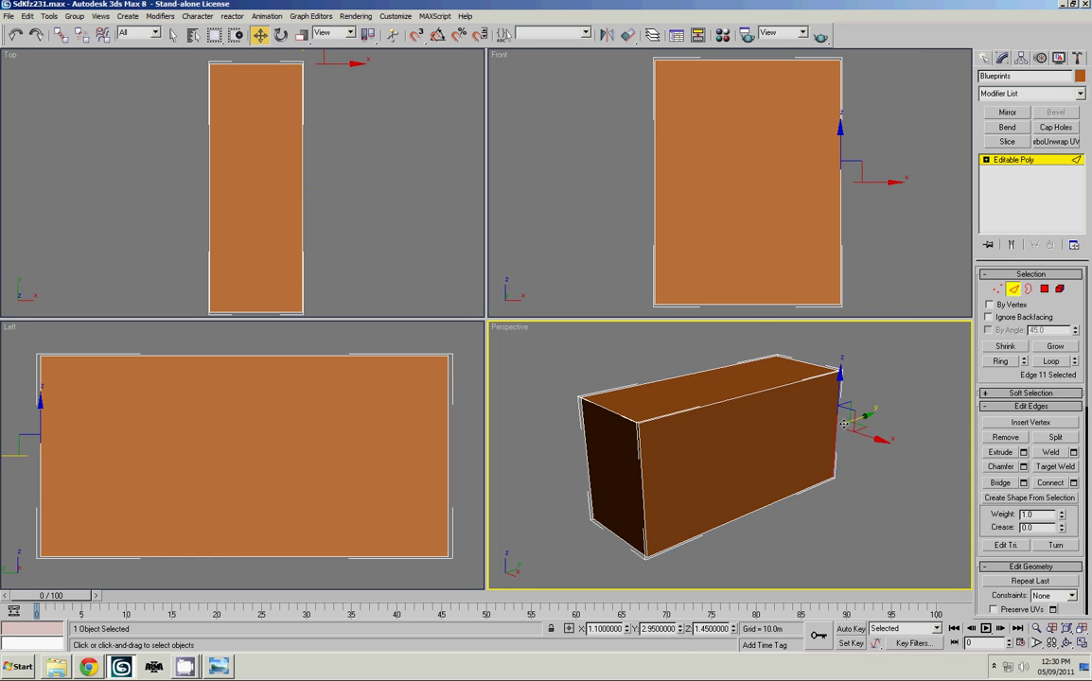
Examine the Polygon sub-object level by selecting the long side, top and end faces, finishing with the whole object
{"action": "left_click", "coordinate": [1044, 289]}
{"action": "left_click", "coordinate": [761, 410]}
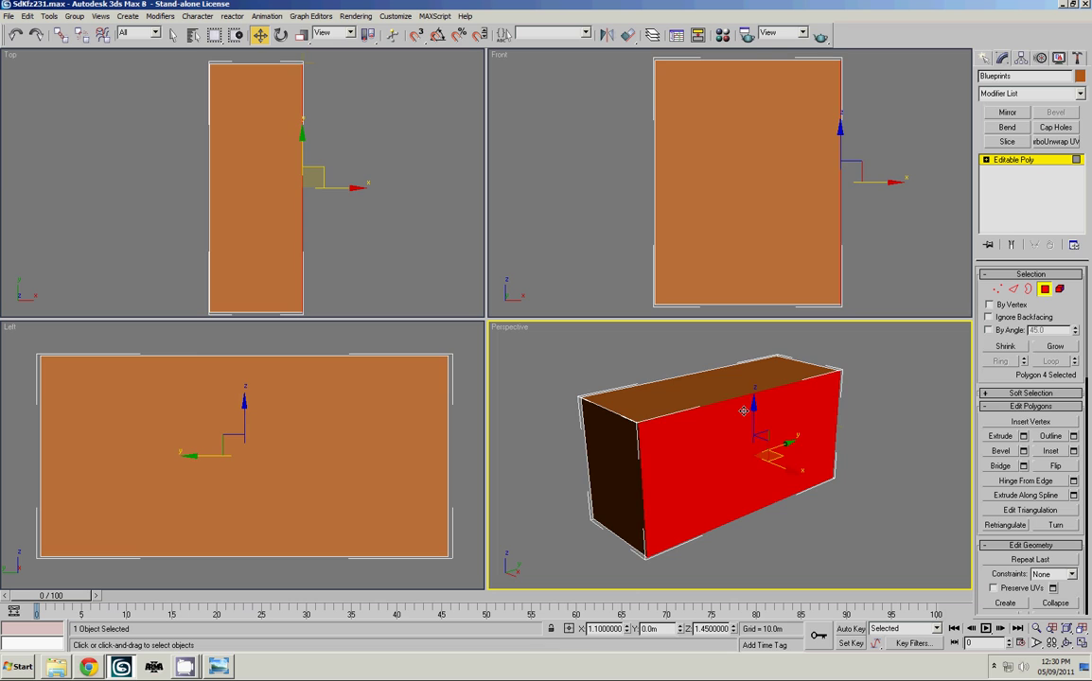
{"action": "left_click", "coordinate": [739, 385]}
{"action": "left_click", "coordinate": [588, 409]}
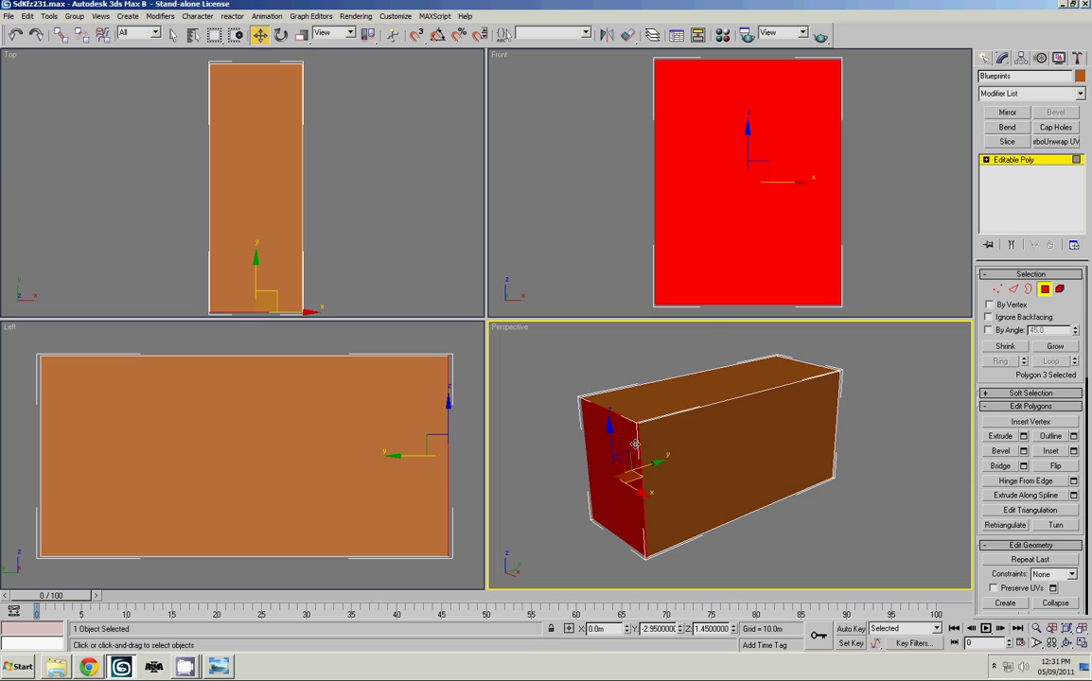
{"action": "left_click", "coordinate": [878, 389]}
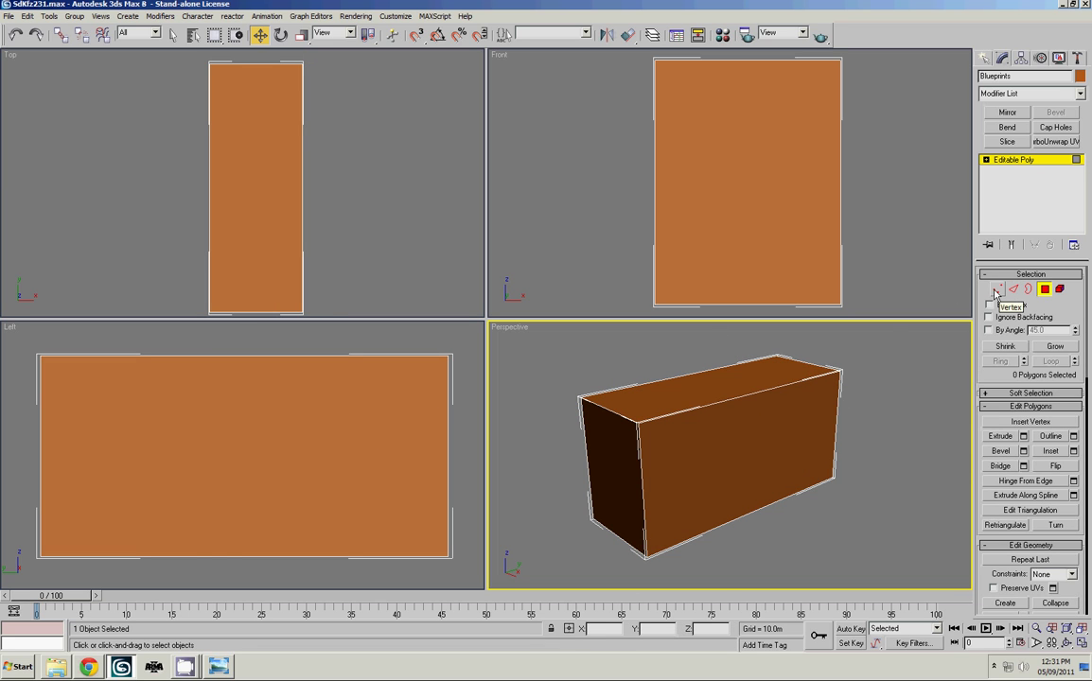
{"action": "left_click", "coordinate": [1044, 289]}
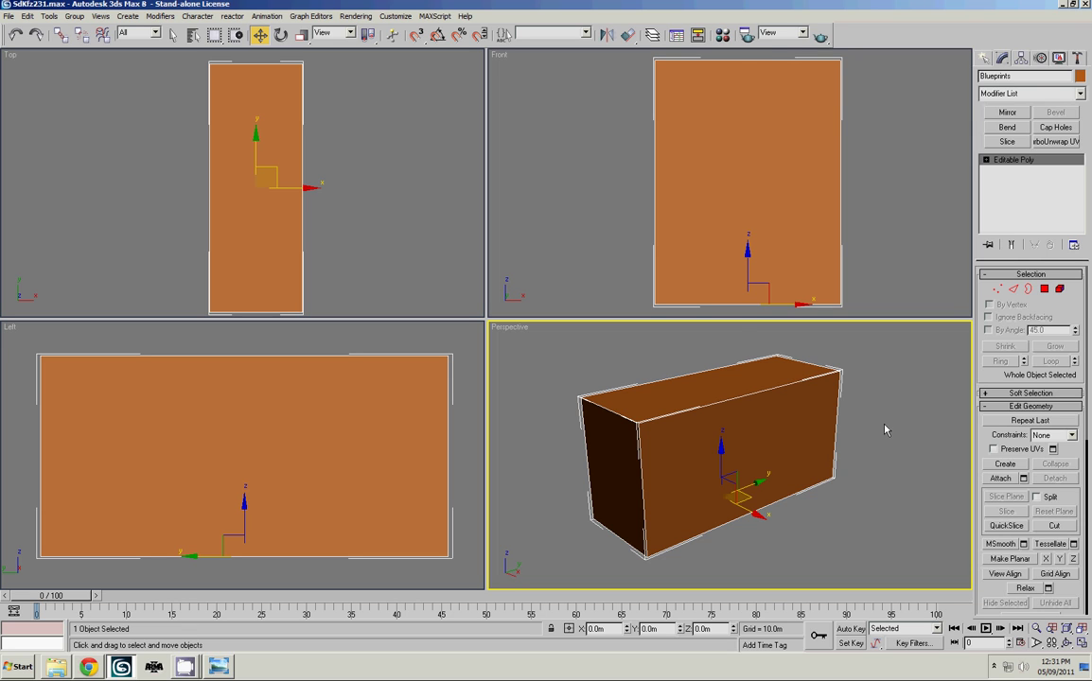
Open the Material Editor and give the second material a box-shaped sample and a self-illumination of 100
{"action": "key", "text": "m"}
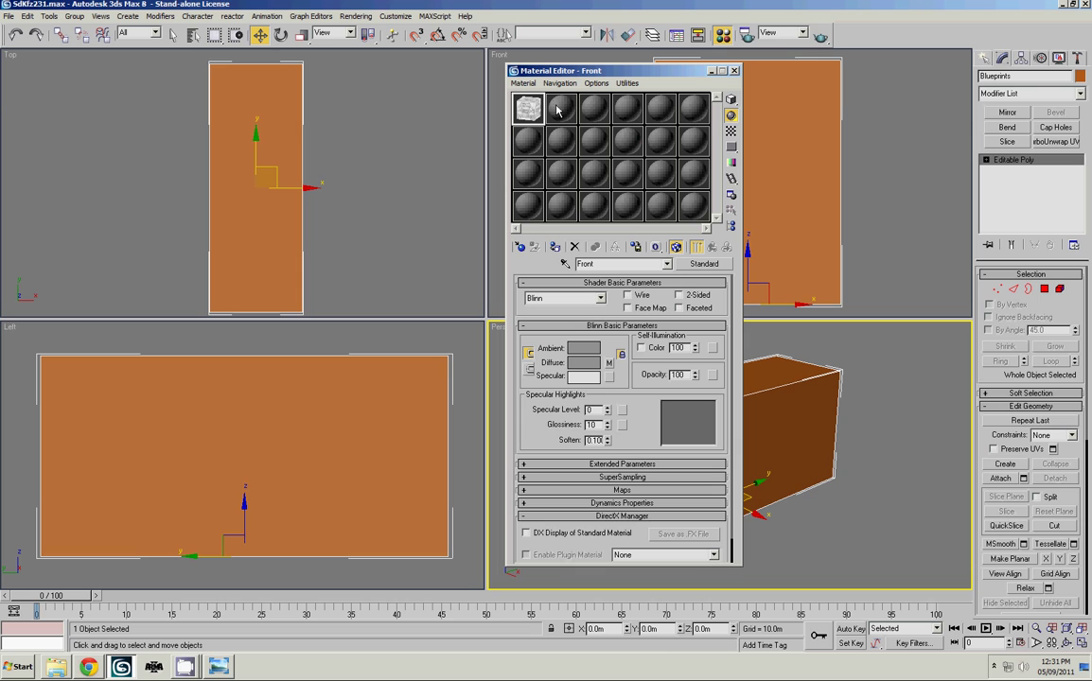
{"action": "left_click", "coordinate": [560, 112]}
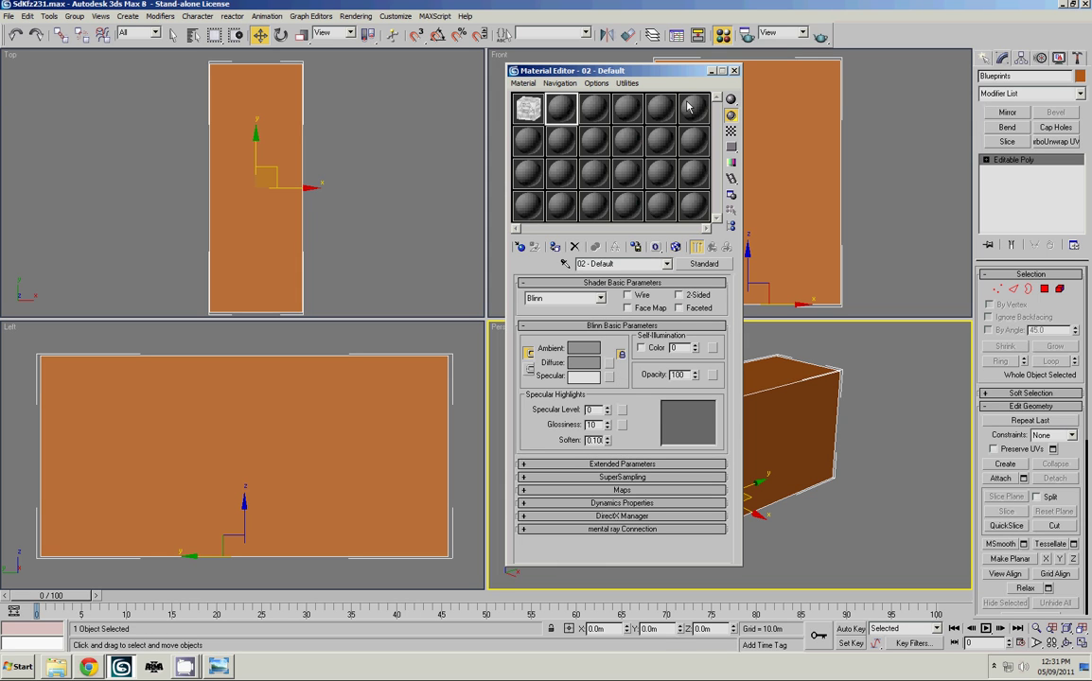
{"action": "left_click_drag", "start_coordinate": [732, 101], "coordinate": [732, 130]}
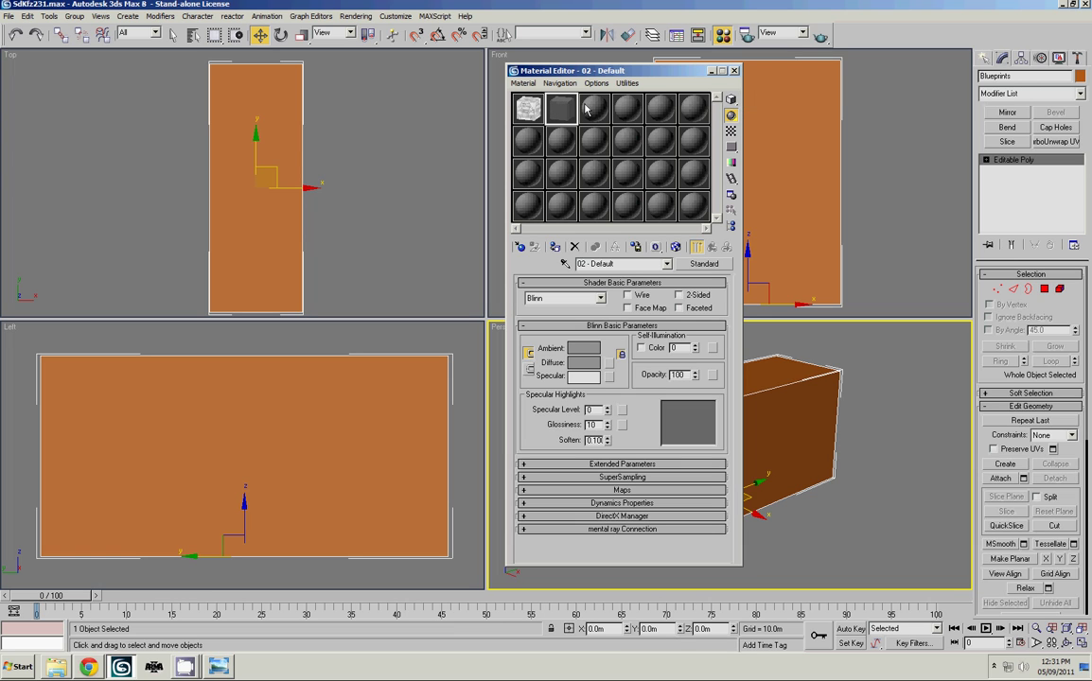
{"action": "double_click", "coordinate": [678, 348]}
{"action": "type", "text": "100"}
{"action": "key", "text": "Return"}
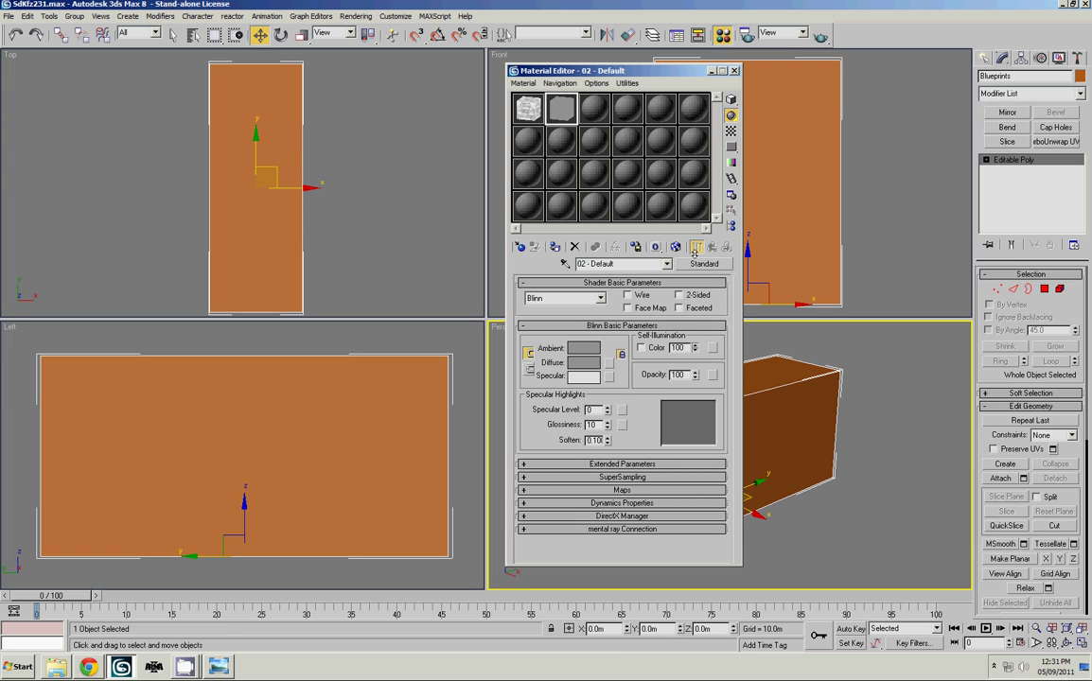
Load Rear.bmp as the second material's diffuse bitmap and show the map in the viewports
{"action": "left_click", "coordinate": [608, 363]}
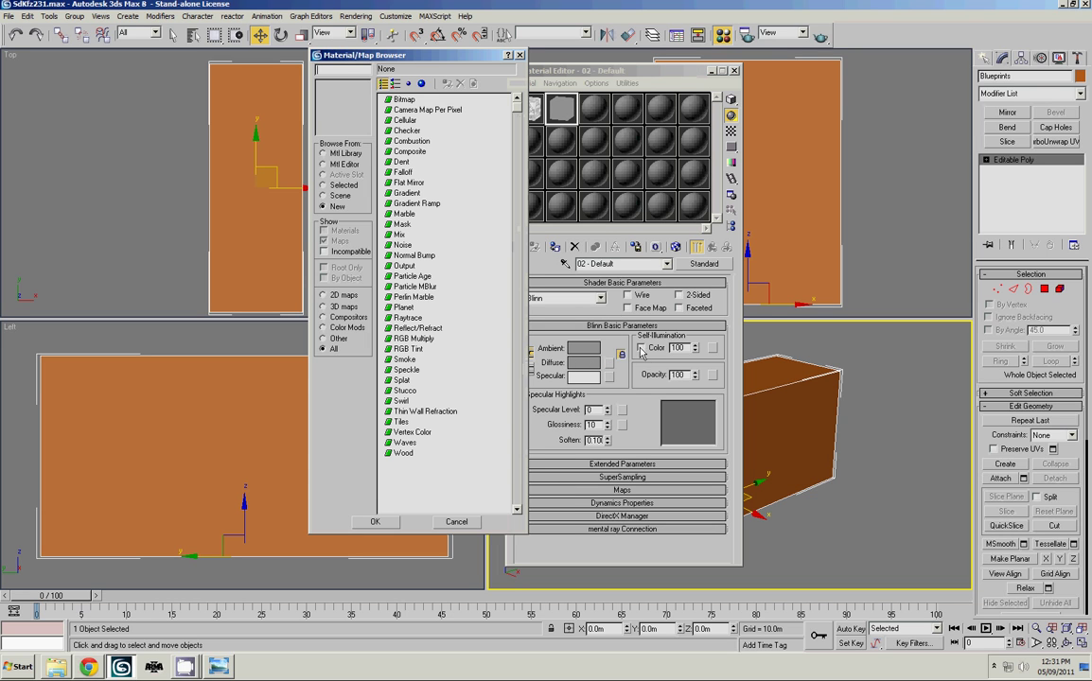
{"action": "double_click", "coordinate": [403, 100]}
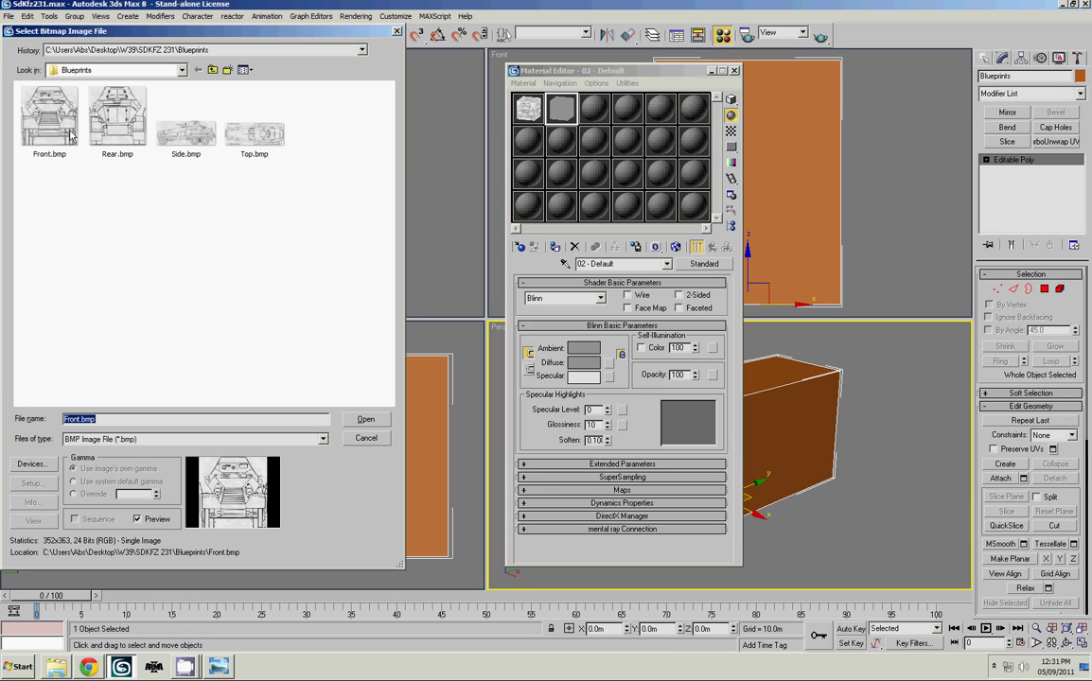
{"action": "double_click", "coordinate": [117, 118]}
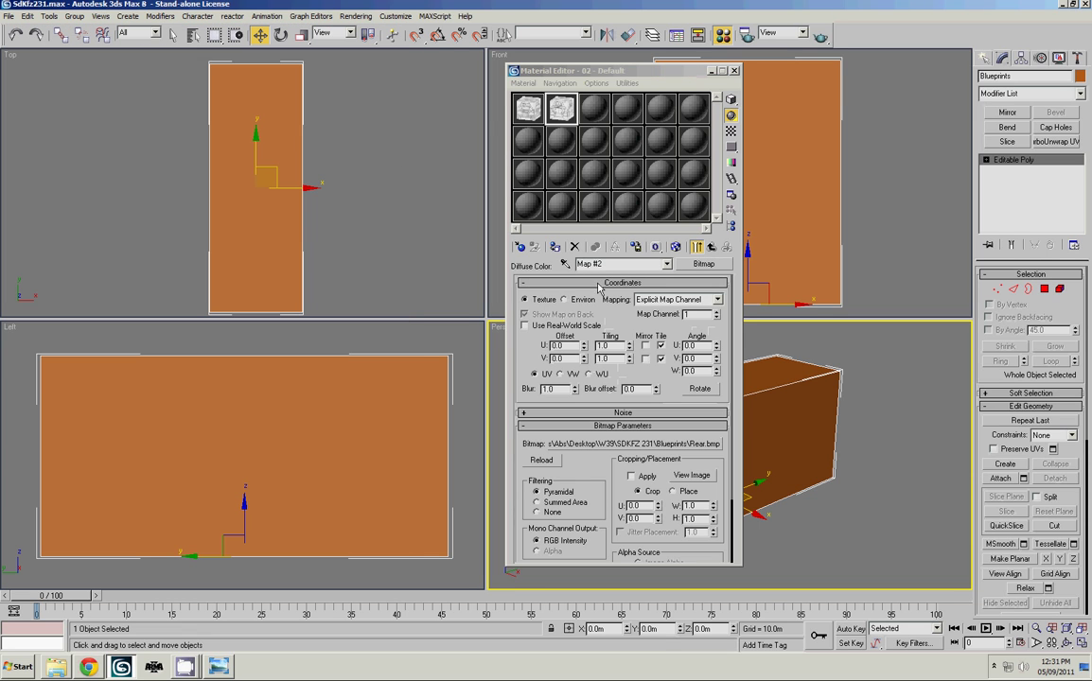
{"action": "left_click", "coordinate": [712, 248]}
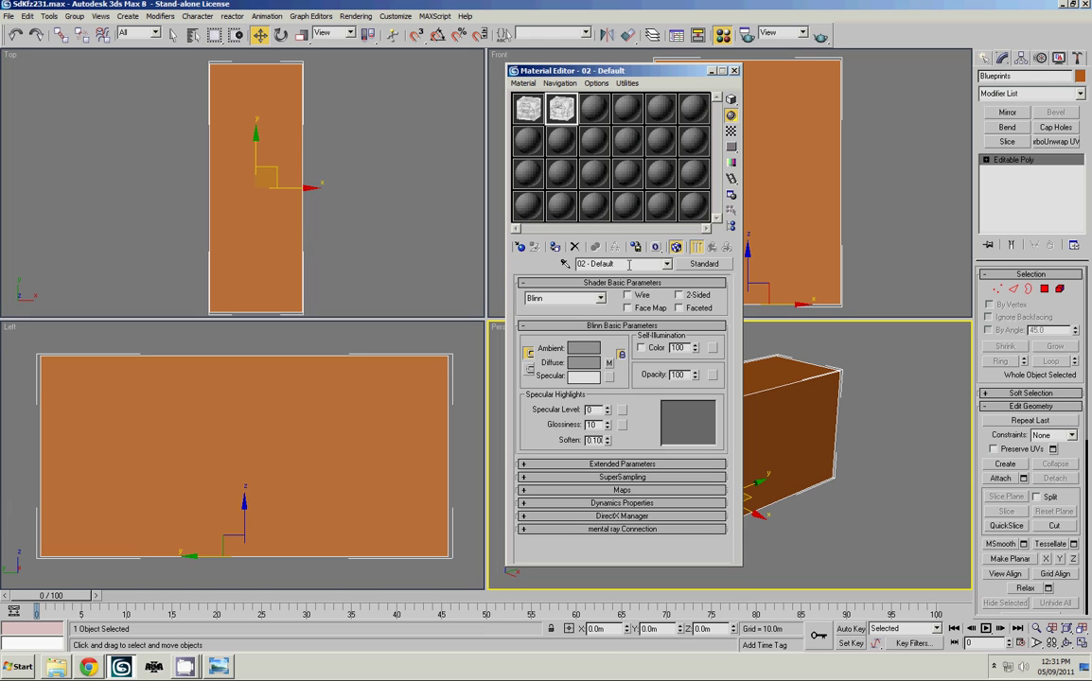
Name the second material Rear and move the Material Editor clear of the Perspective viewport
{"action": "left_click_drag", "start_coordinate": [628, 265], "coordinate": [534, 265]}
{"action": "type", "text": "Rear"}
{"action": "left_click", "coordinate": [530, 110]}
{"action": "left_click", "coordinate": [561, 108]}
{"action": "left_click_drag", "start_coordinate": [620, 71], "coordinate": [182, 59]}
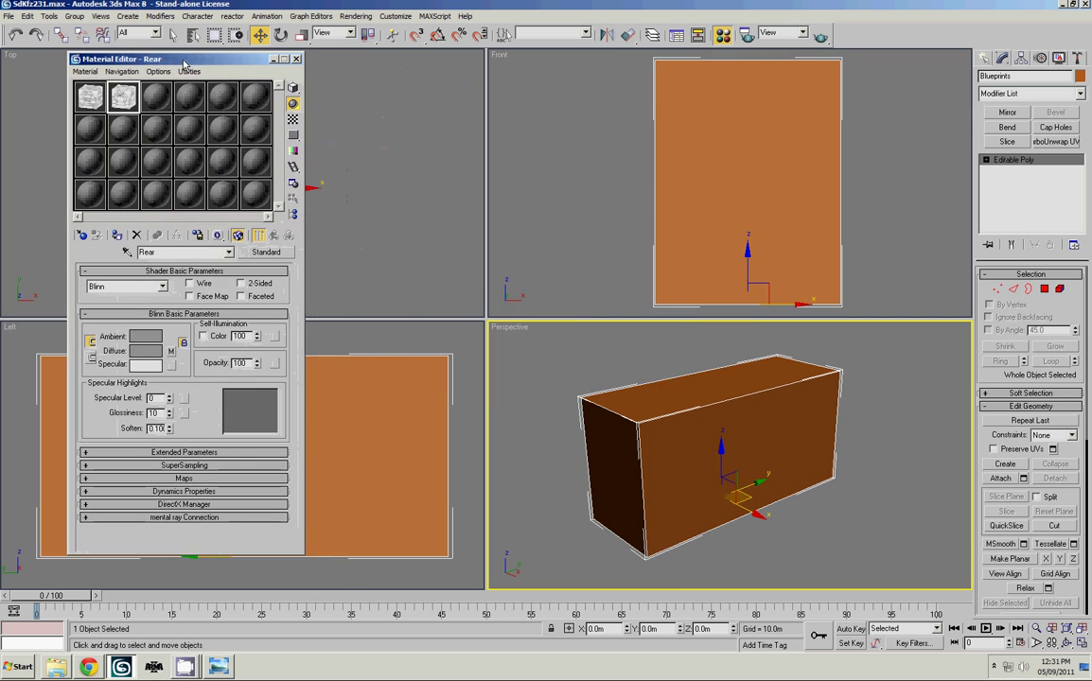
Break all vertices of the Blueprints box so that its faces are detached from each other
{"action": "left_click", "coordinate": [603, 358]}
{"action": "mouse_move", "coordinate": [603, 358]}
{"action": "middle_mouse_down", "text": "alt"}
{"action": "mouse_move", "coordinate": [744, 369]}
{"action": "mouse_move", "coordinate": [724, 355]}
{"action": "mouse_move", "coordinate": [858, 355]}
{"action": "mouse_move", "coordinate": [848, 317]}
{"action": "mouse_move", "coordinate": [616, 339]}
{"action": "middle_mouse_up", "text": "alt"}
{"action": "middle_click_drag", "start_coordinate": [512, 319], "coordinate": [551, 358]}
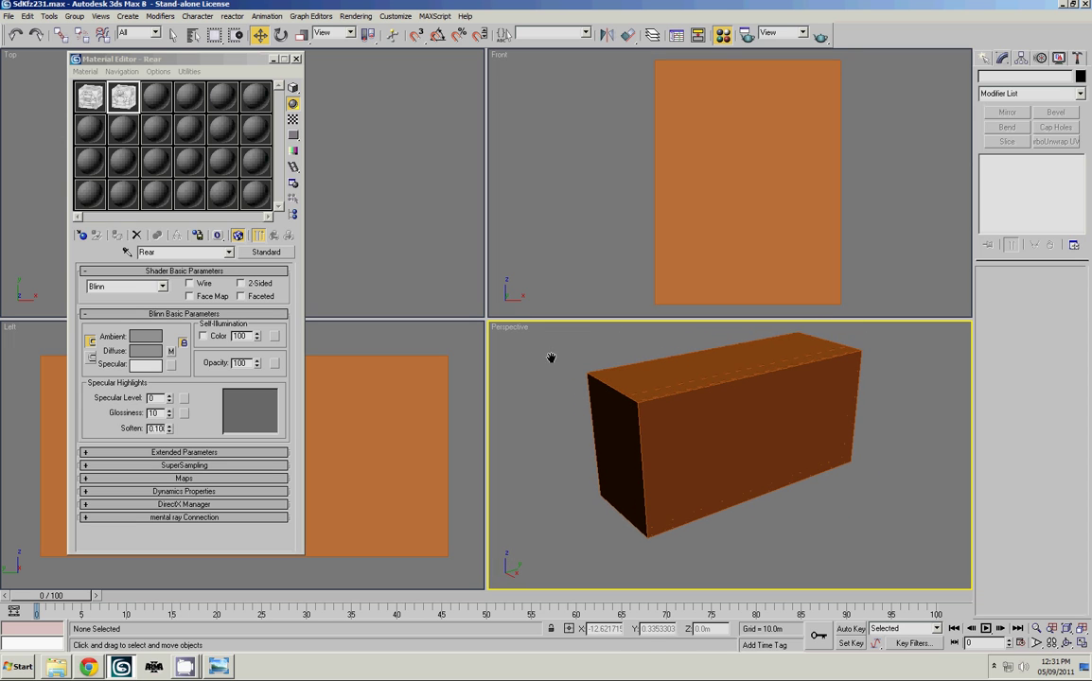
{"action": "middle_click_drag", "start_coordinate": [610, 393], "coordinate": [634, 385], "text": "alt"}
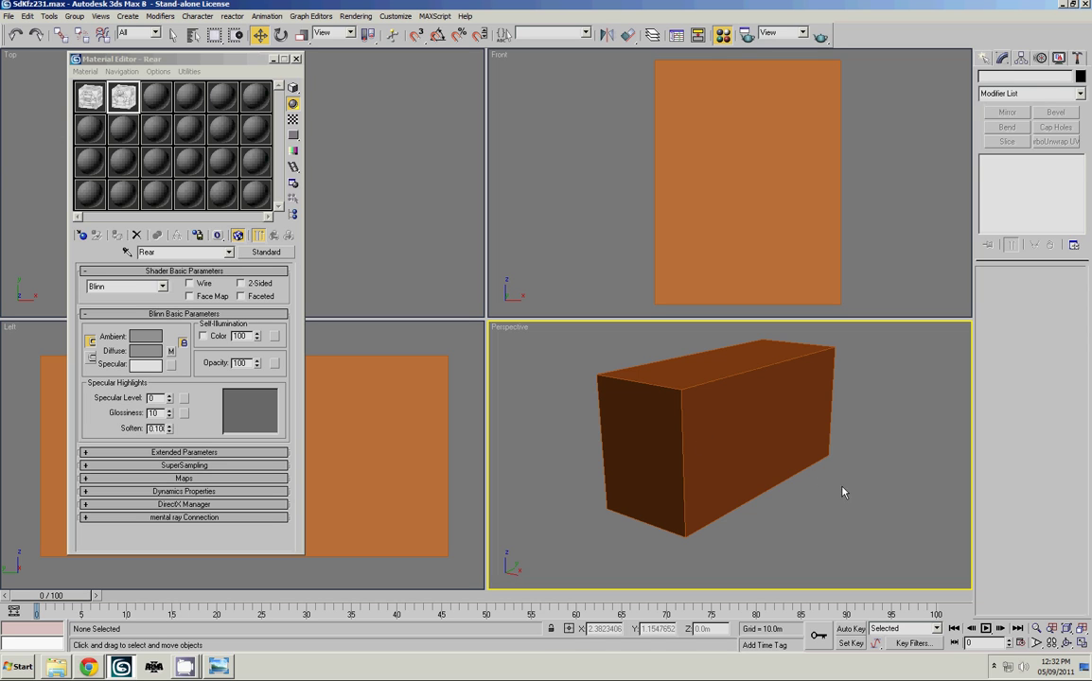
{"action": "left_click", "coordinate": [666, 452]}
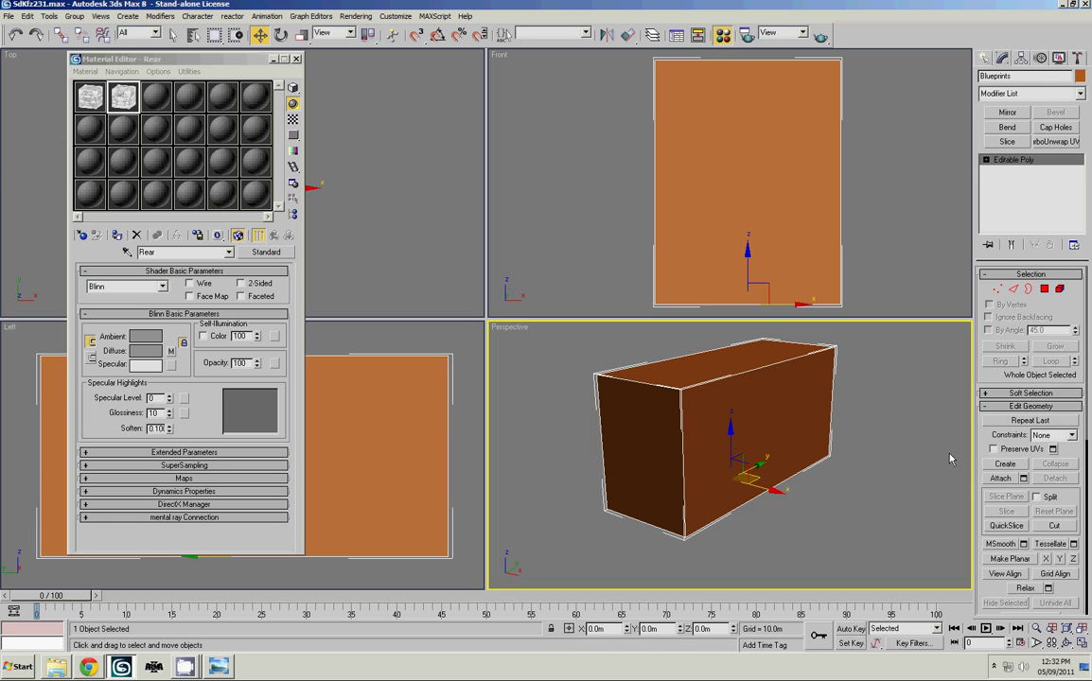
{"action": "key", "text": "1"}
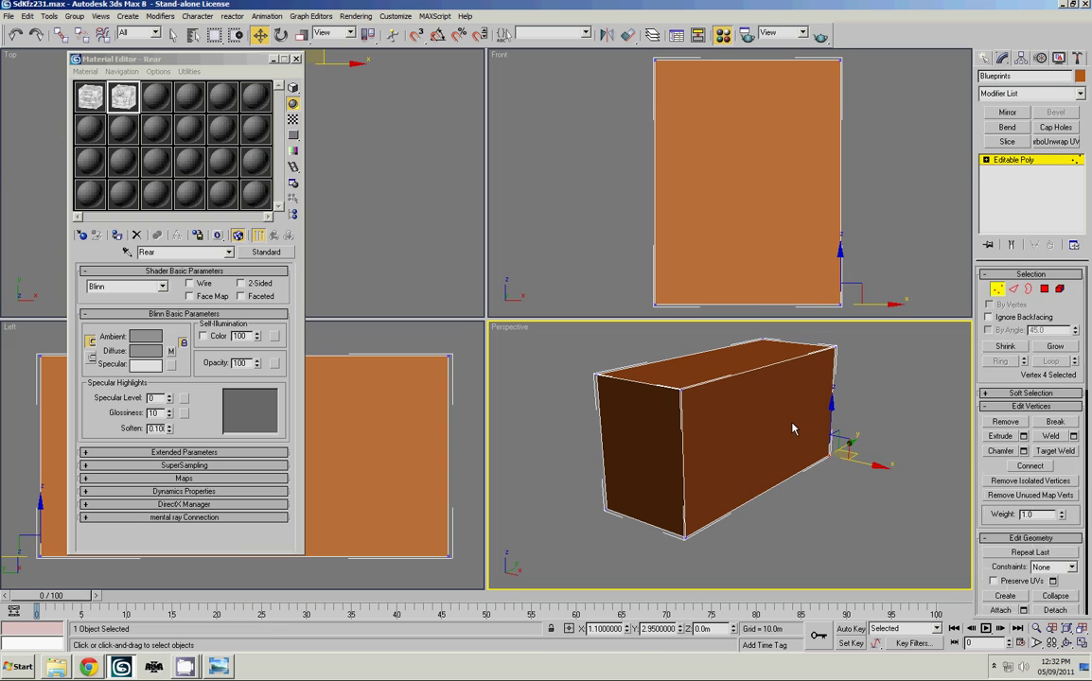
{"action": "key", "text": "ctrl+a"}
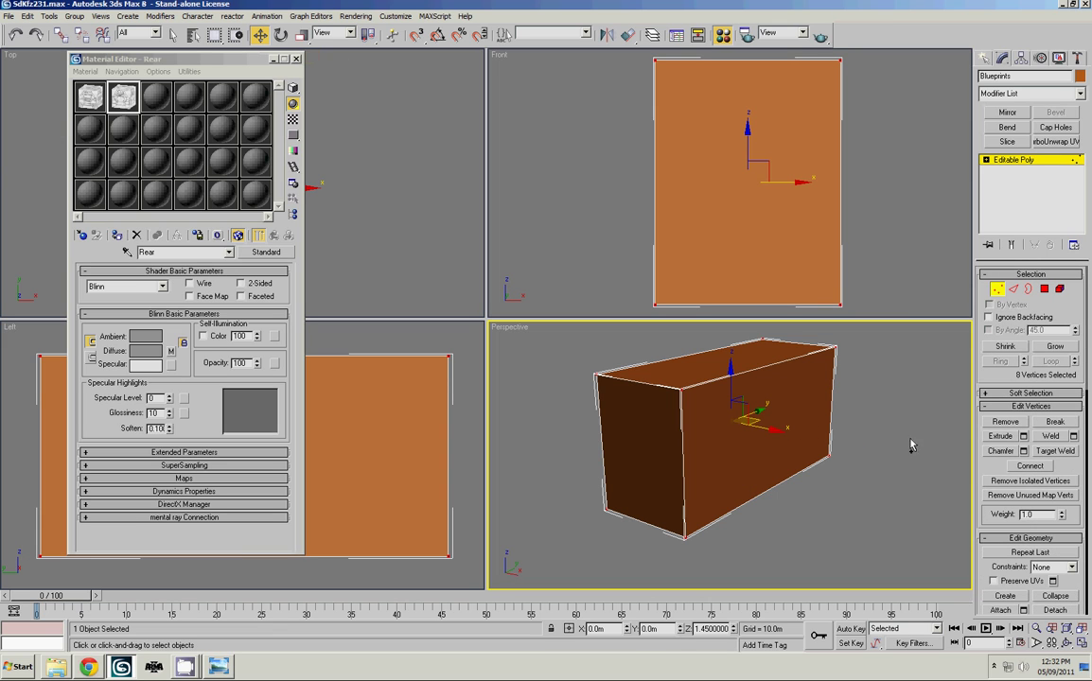
{"action": "left_click", "coordinate": [1051, 427]}
{"action": "left_click", "coordinate": [651, 433]}
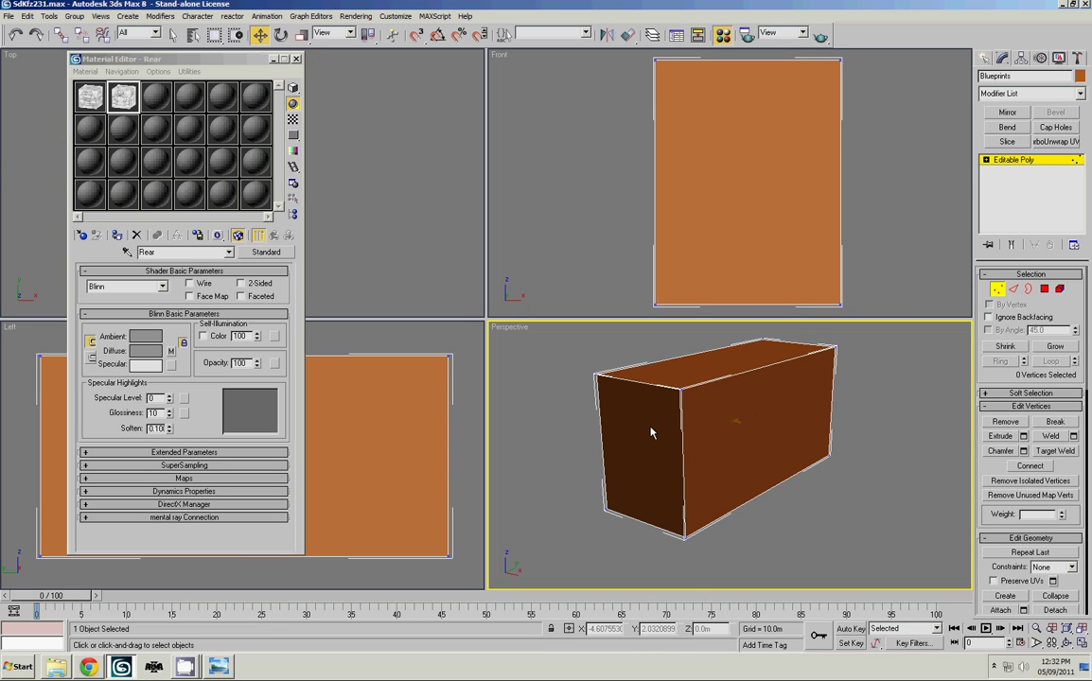
{"action": "key", "text": "1"}
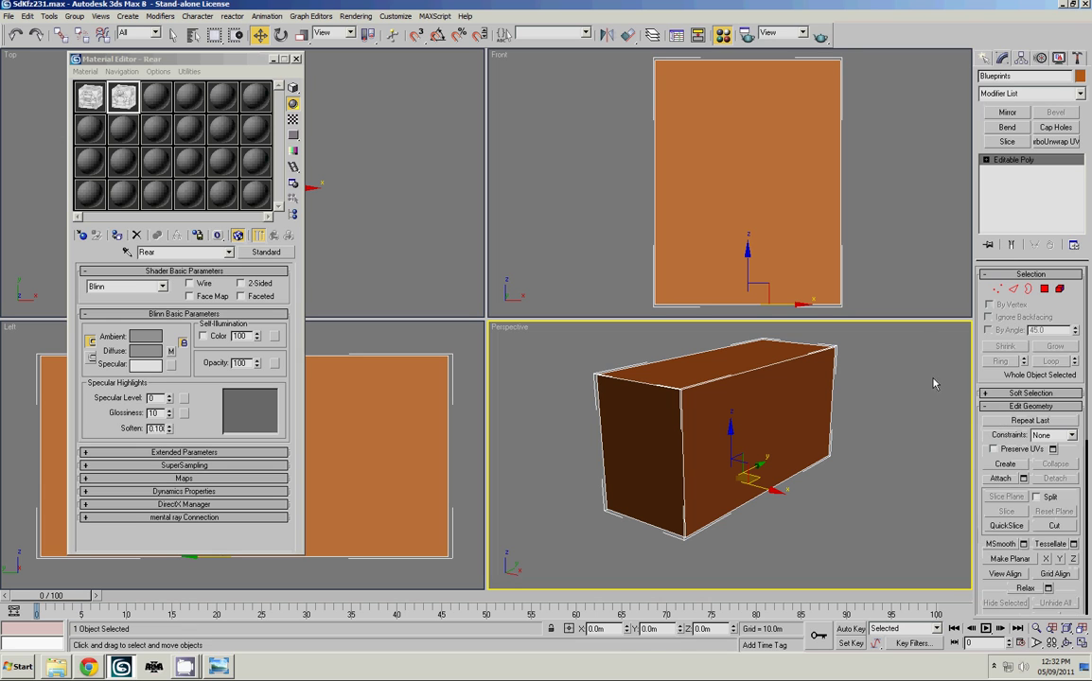
Select the box's end polygon facing the Front viewport and assign the Rear material to it
{"action": "key", "text": "4"}
{"action": "left_click", "coordinate": [655, 418]}
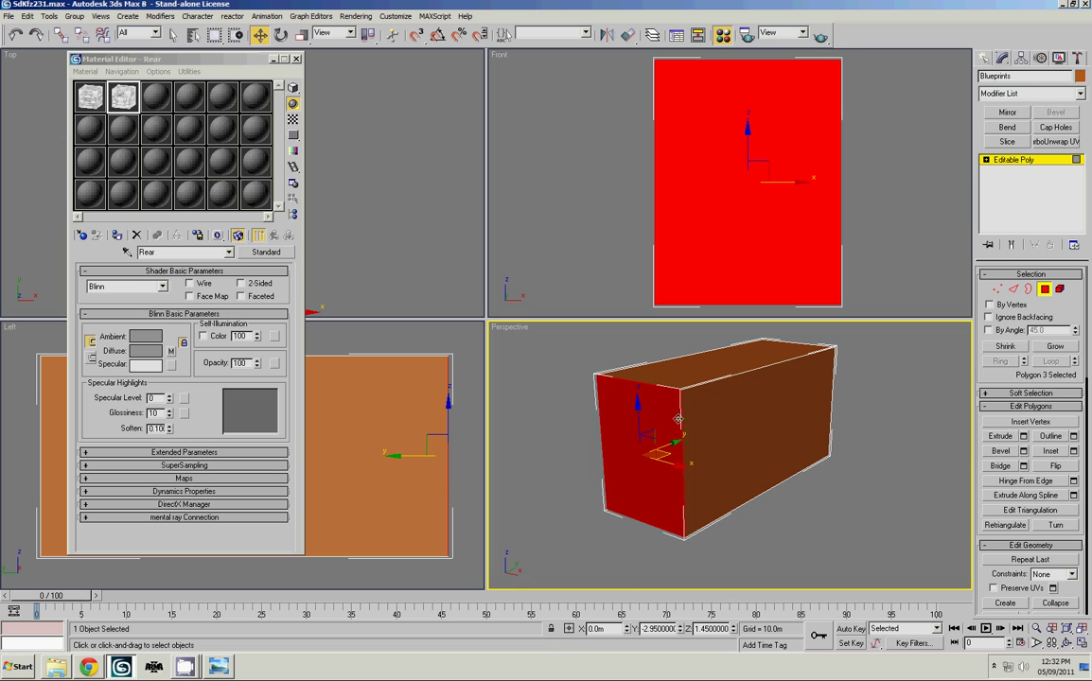
{"action": "middle_click_drag", "start_coordinate": [714, 427], "coordinate": [806, 426], "text": "alt"}
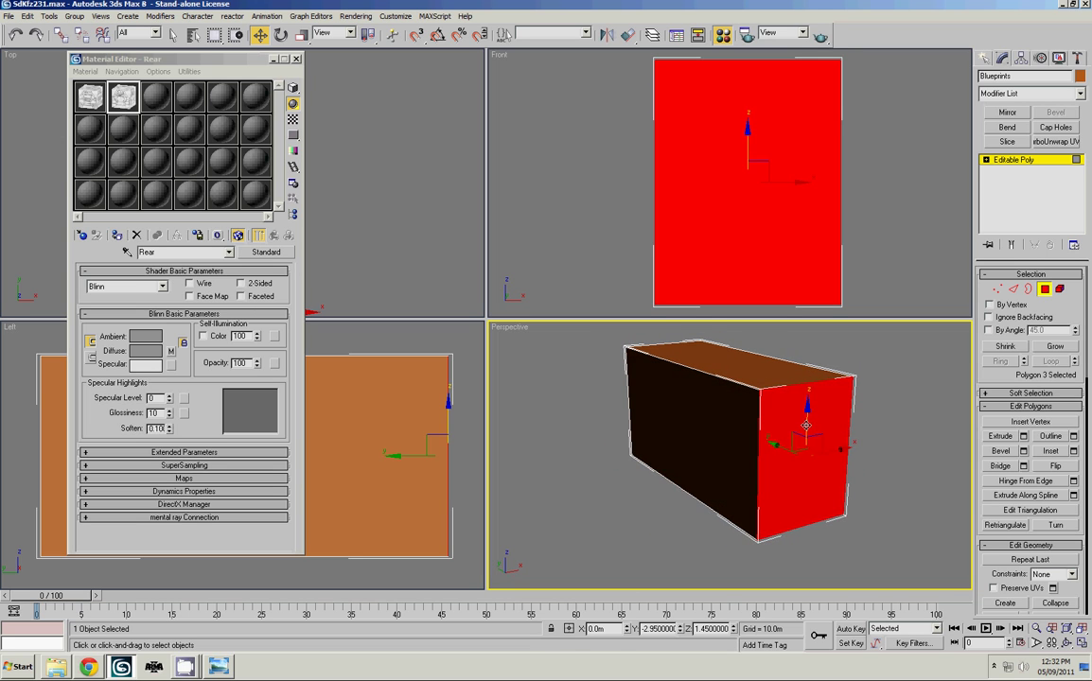
{"action": "key", "text": "F8"}
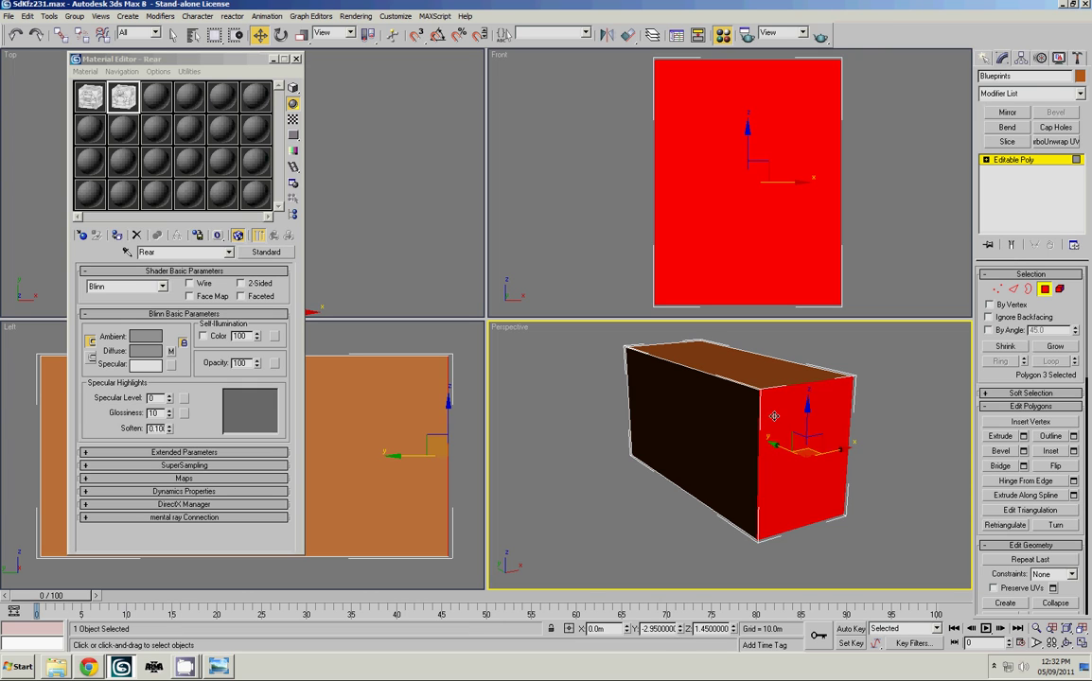
{"action": "left_click", "coordinate": [119, 237]}
{"action": "left_click", "coordinate": [911, 408]}
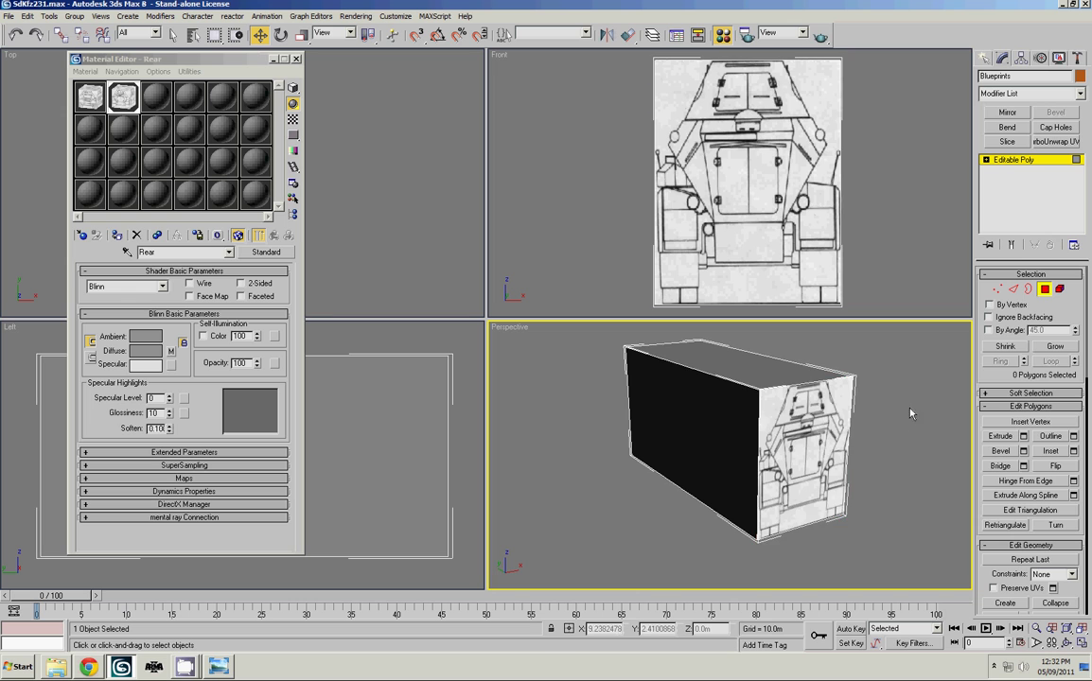
Assign the Front material to the end polygon opposite the Rear blueprint and clear the selection
{"action": "middle_click_drag", "start_coordinate": [904, 414], "coordinate": [666, 428], "text": "alt"}
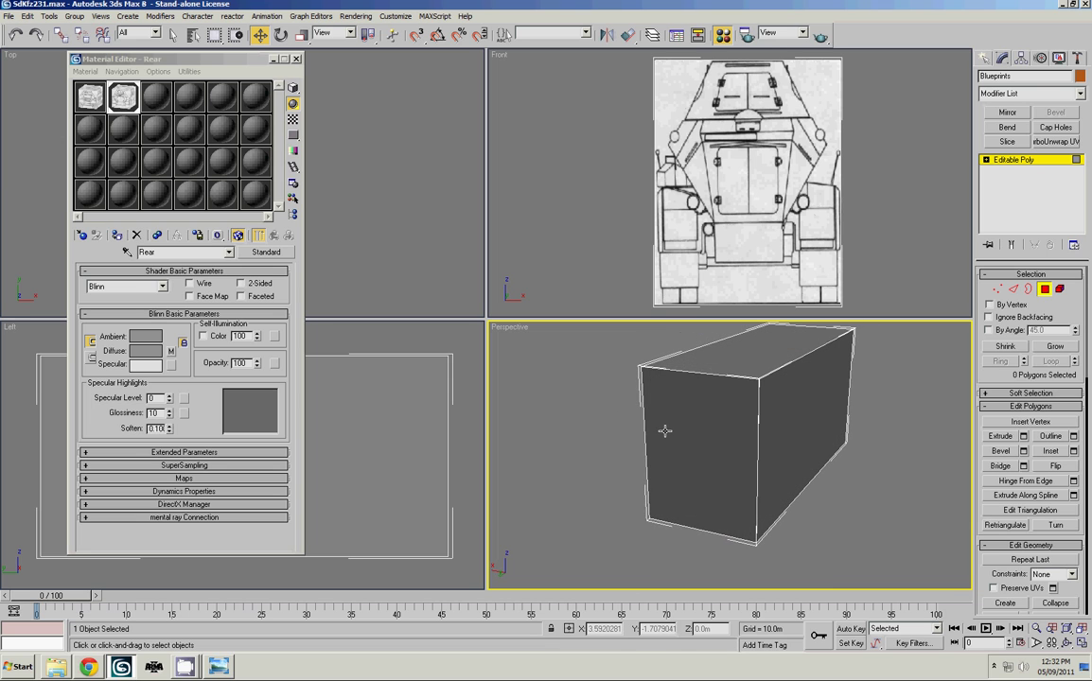
{"action": "left_click", "coordinate": [665, 429]}
{"action": "left_click", "coordinate": [92, 99]}
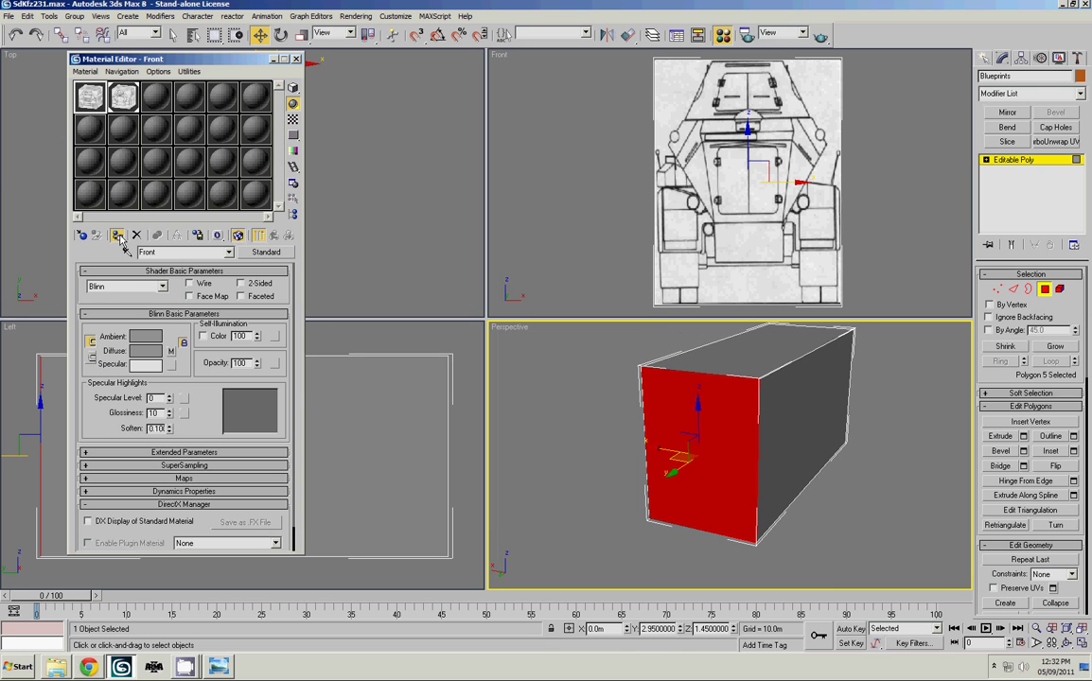
{"action": "left_click", "coordinate": [815, 376]}
{"action": "middle_click_drag", "start_coordinate": [815, 377], "coordinate": [724, 411], "text": "alt"}
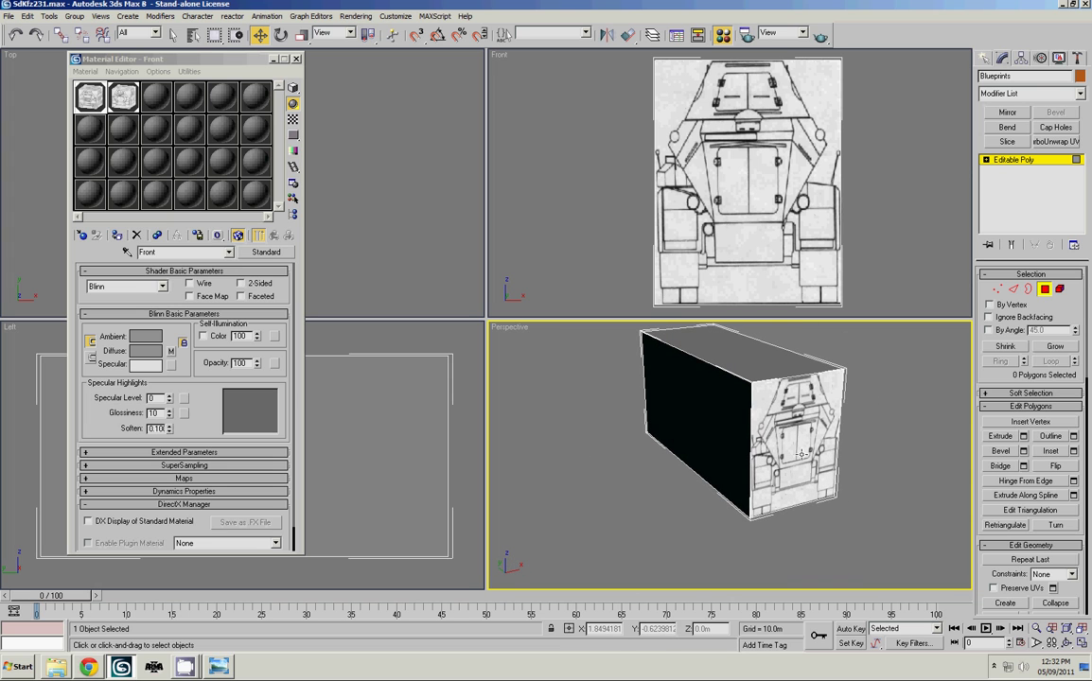
Turn on angle snap and rotate the end polygon with the Rear blueprint 180 degrees about Z to face inward
{"action": "left_click", "coordinate": [798, 417]}
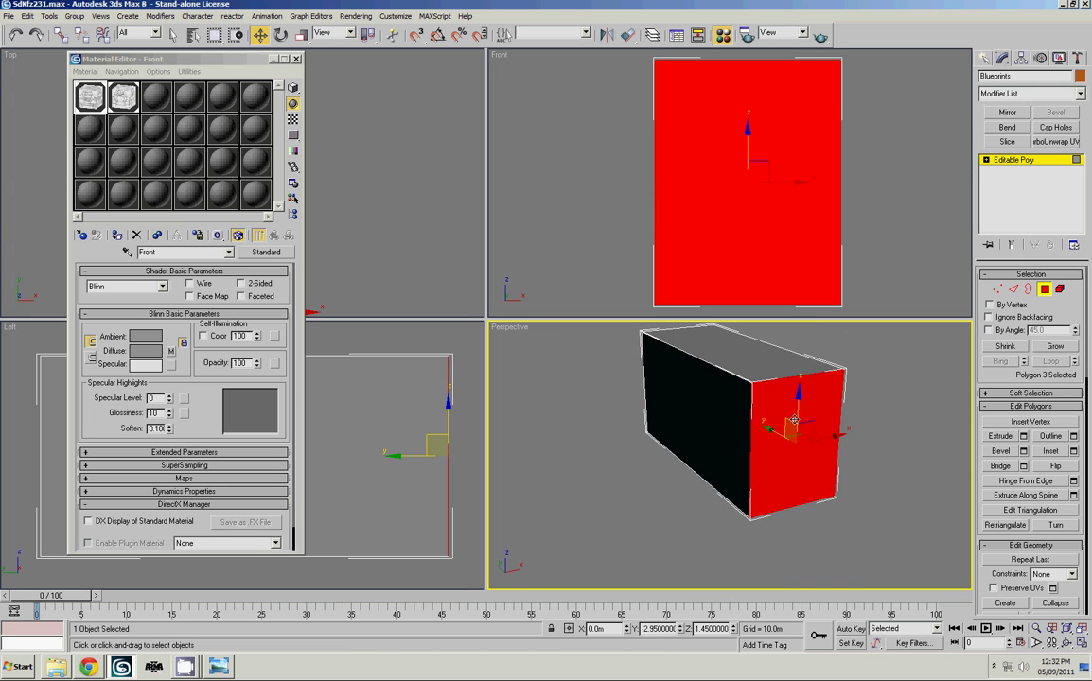
{"action": "key", "text": "e"}
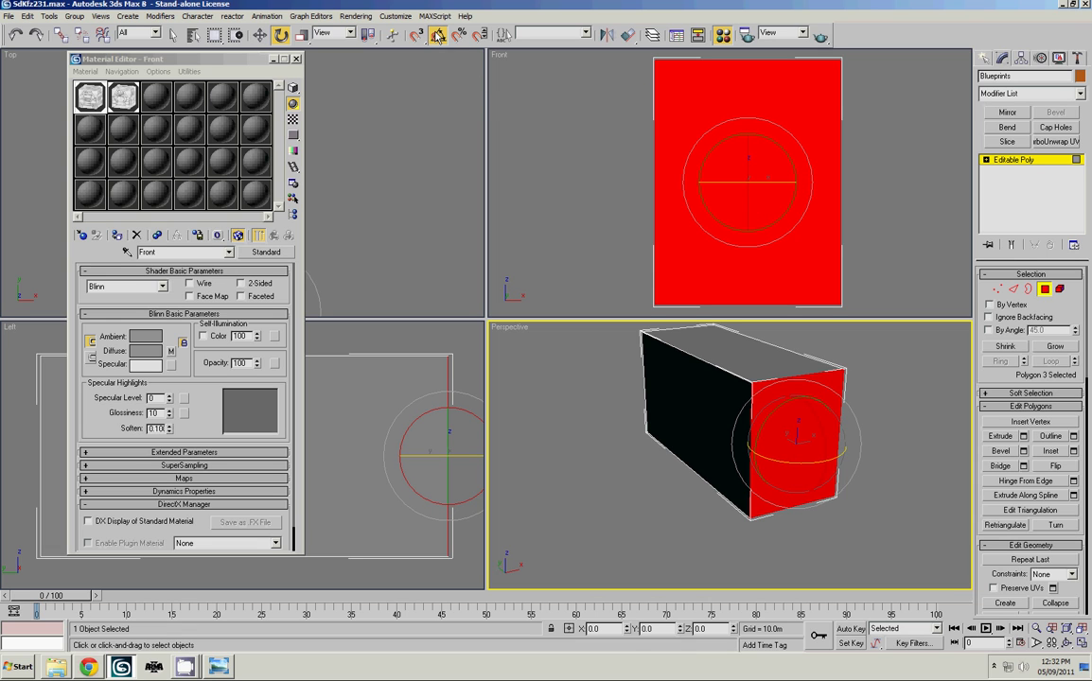
{"action": "middle_click_drag", "start_coordinate": [700, 416], "coordinate": [851, 443], "text": "alt"}
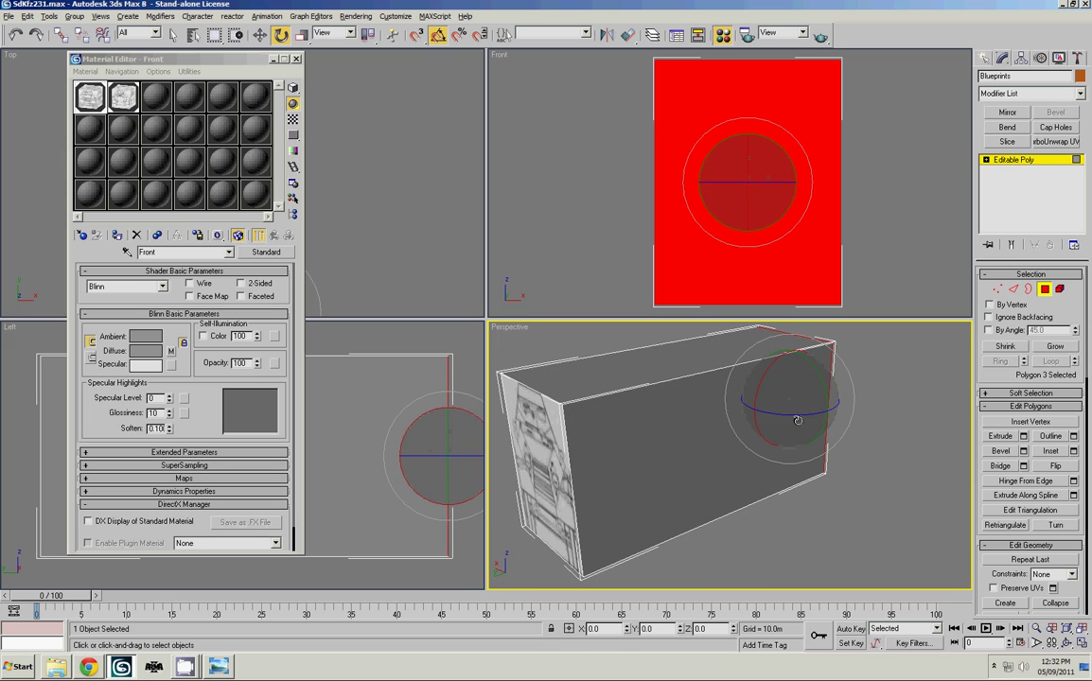
{"action": "left_click_drag", "start_coordinate": [786, 417], "coordinate": [898, 417]}
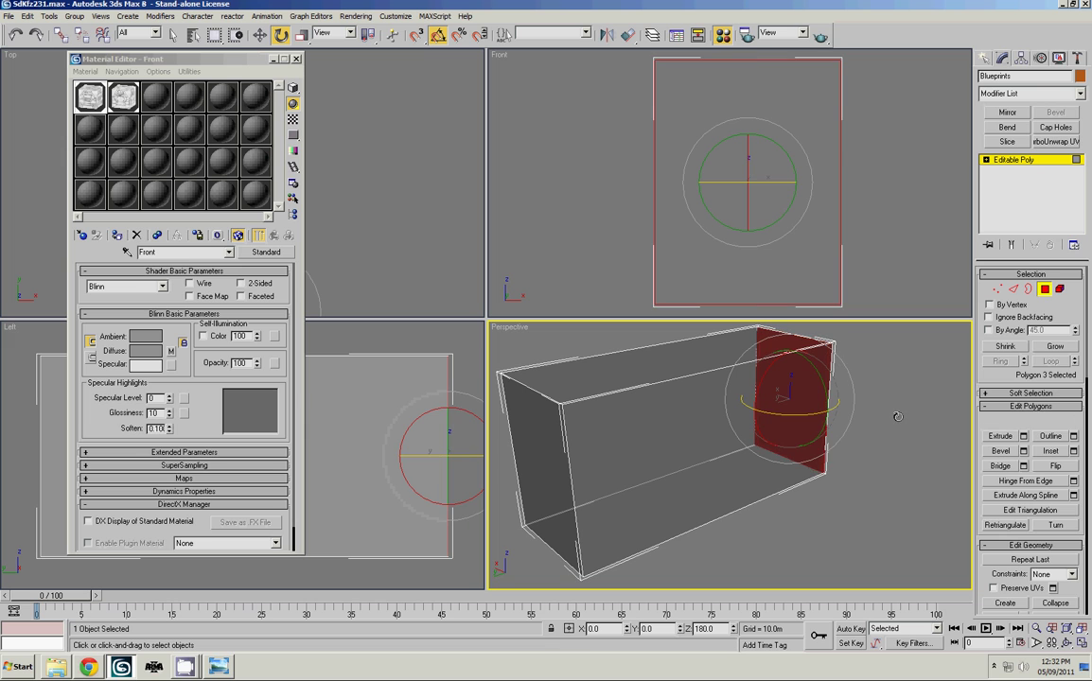
Select the end polygon with the Front blueprint, rotate it 180 degrees about Z to face inward and clear the selection
{"action": "left_click", "coordinate": [856, 407]}
{"action": "middle_click_drag", "start_coordinate": [858, 407], "coordinate": [895, 392], "text": "alt"}
{"action": "left_click", "coordinate": [694, 402]}
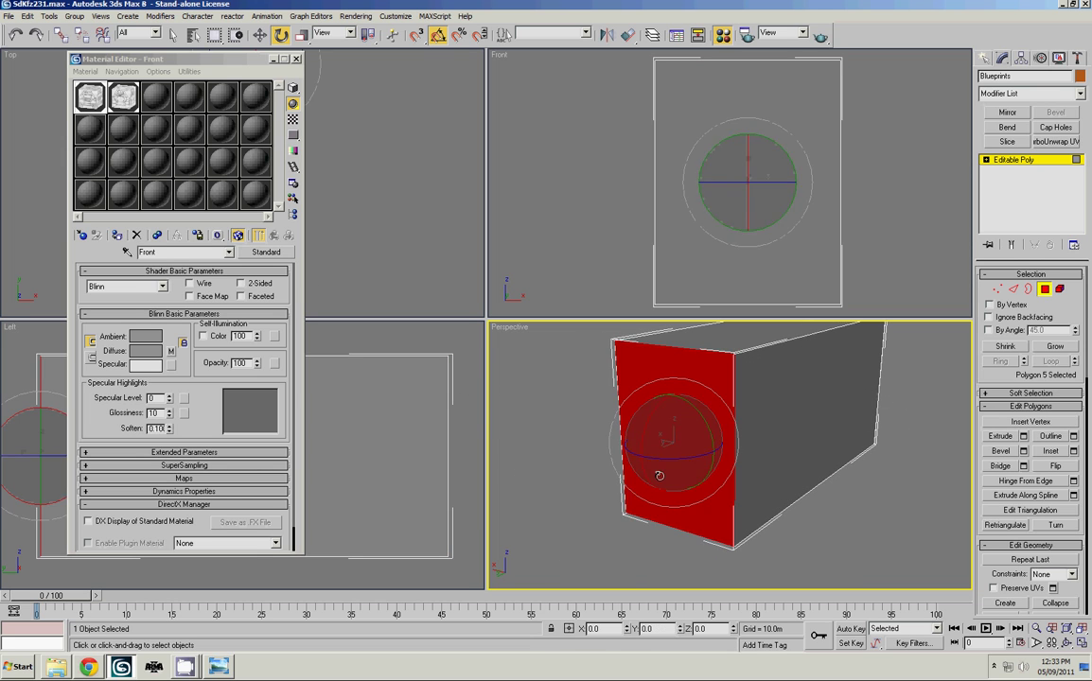
{"action": "left_click_drag", "start_coordinate": [695, 417], "coordinate": [777, 460]}
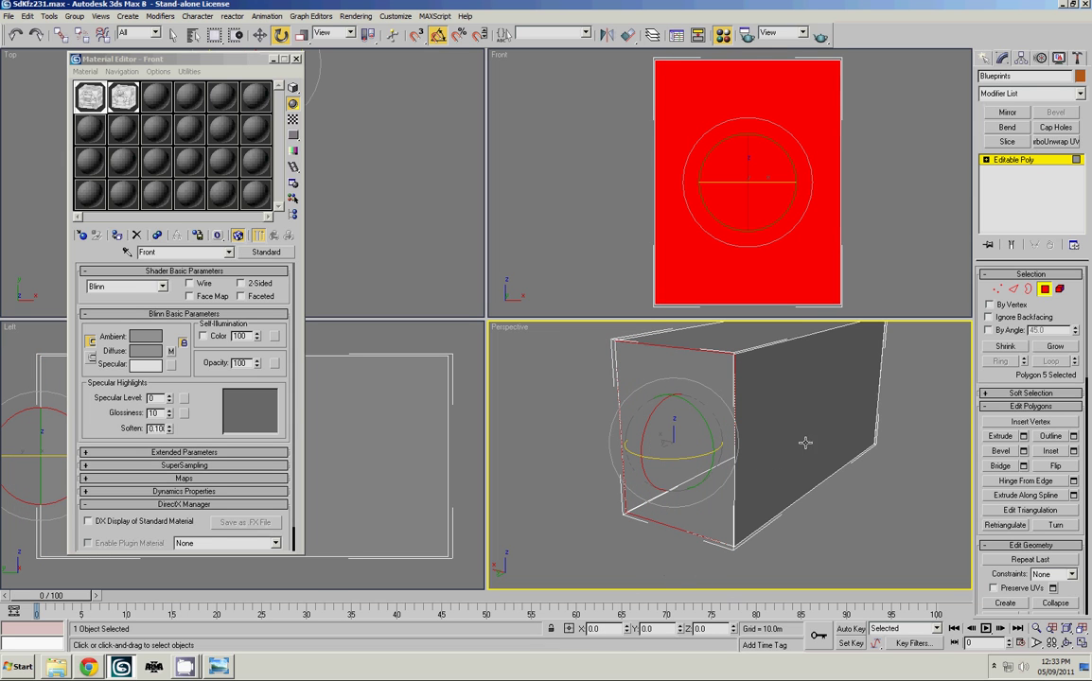
{"action": "left_click", "coordinate": [899, 487]}
{"action": "middle_click_drag", "start_coordinate": [890, 428], "coordinate": [927, 486], "text": "alt"}
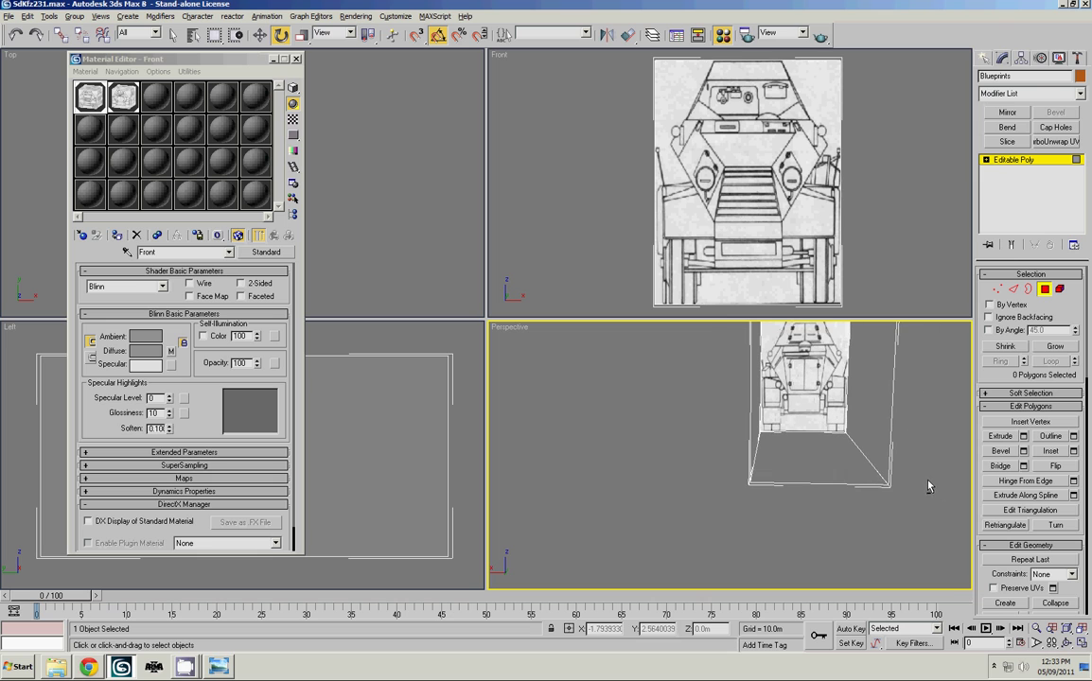
Switch the Front viewport to the Back view to check the Rear blueprint
{"action": "middle_click_drag", "start_coordinate": [811, 322], "coordinate": [481, 322], "text": "alt"}
{"action": "middle_click", "coordinate": [511, 104]}
{"action": "right_click", "coordinate": [505, 56]}
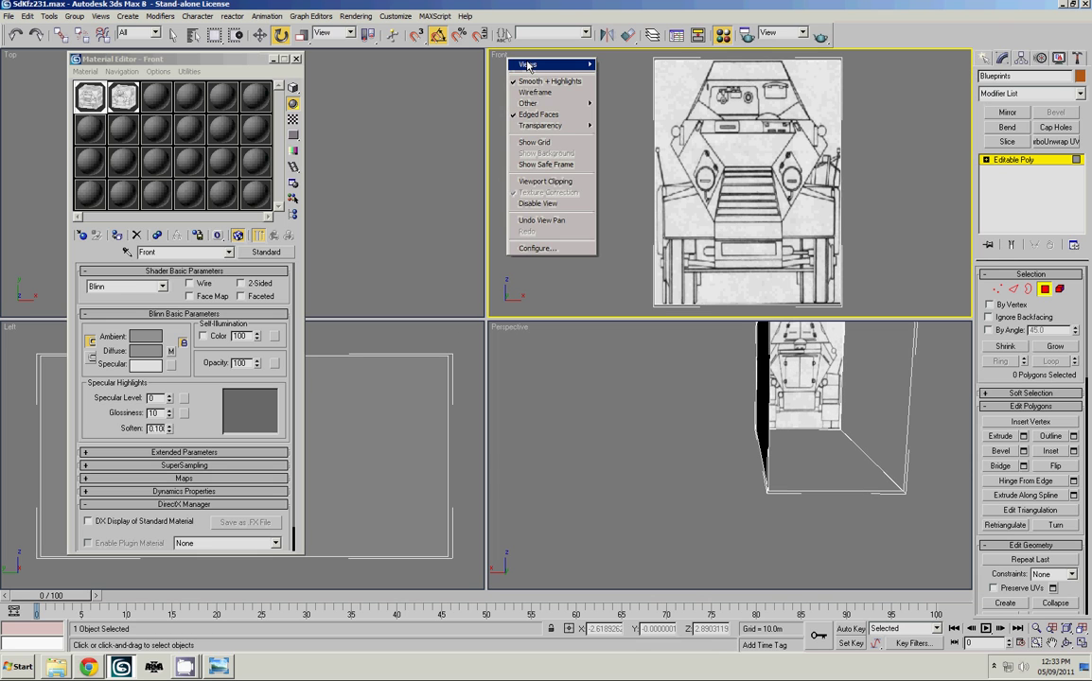
{"action": "mouse_move", "coordinate": [529, 63]}
{"action": "left_click", "coordinate": [620, 98]}
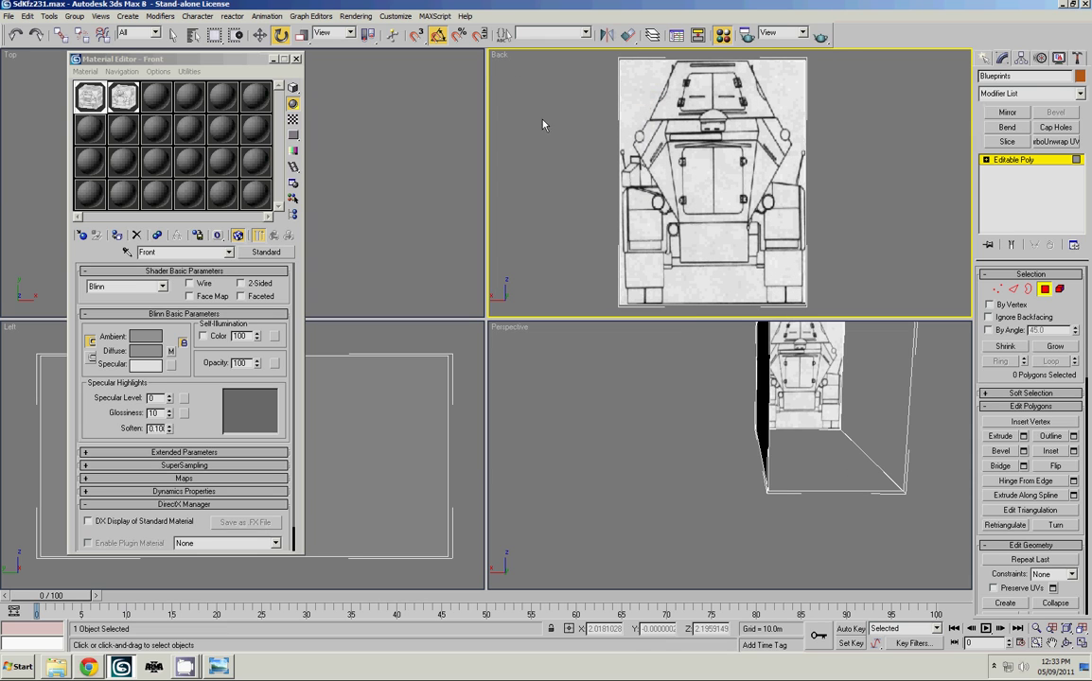
{"action": "right_click", "coordinate": [498, 59]}
{"action": "mouse_move", "coordinate": [530, 59]}
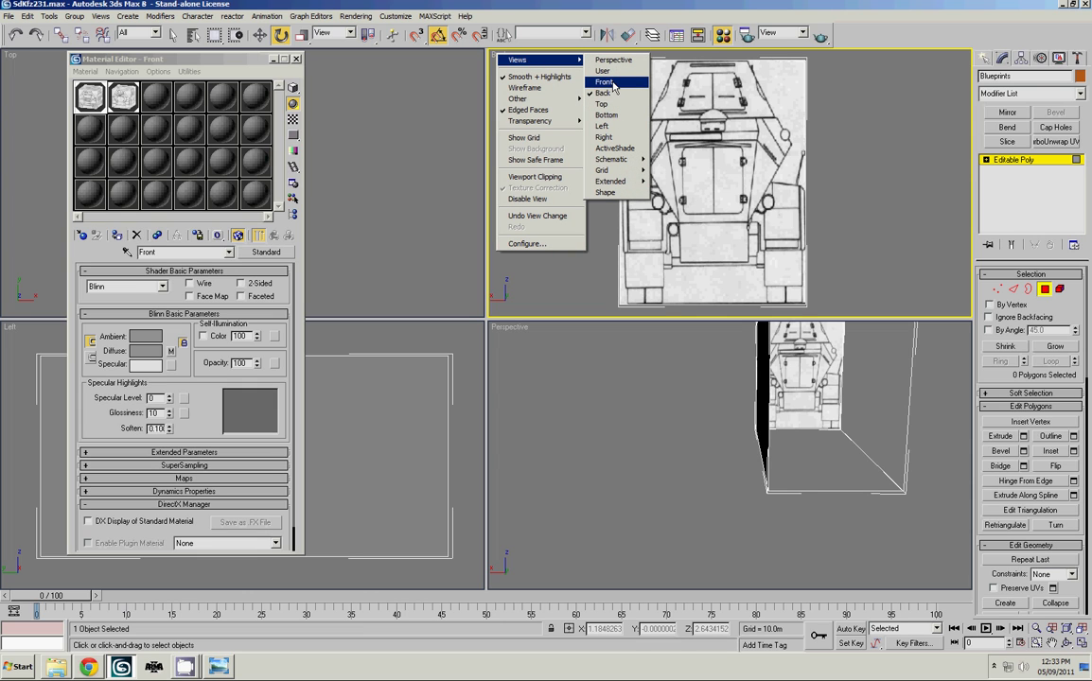
{"action": "left_click", "coordinate": [376, 82]}
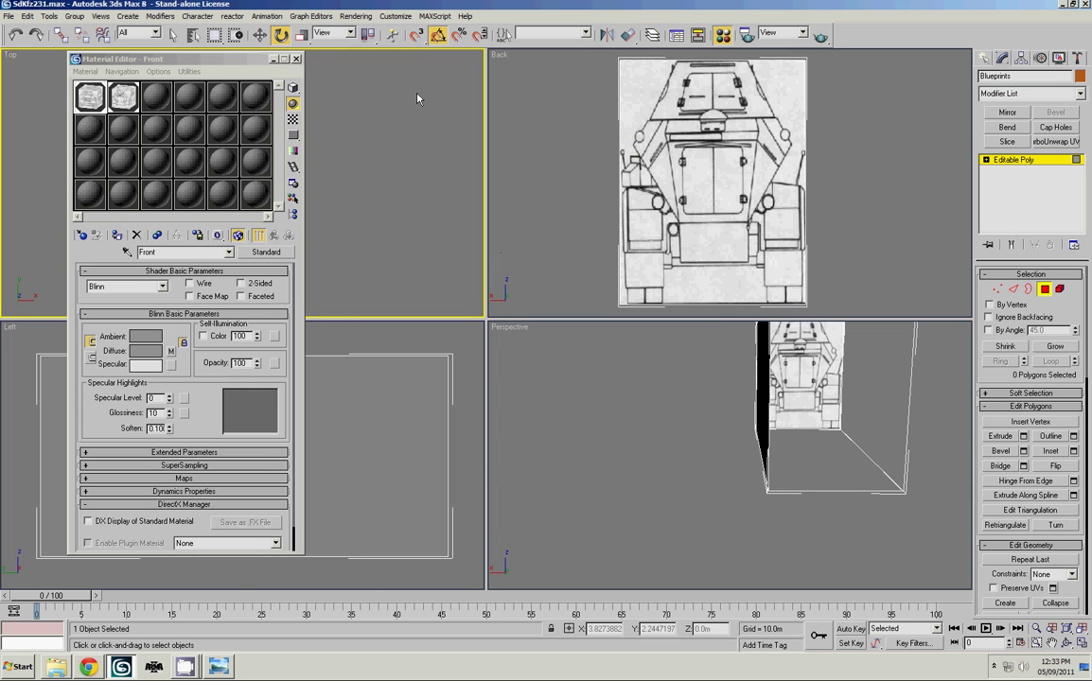
Give the third and fourth material samples a cube preview and set the third material's self-illumination to 100
{"action": "left_click", "coordinate": [163, 101]}
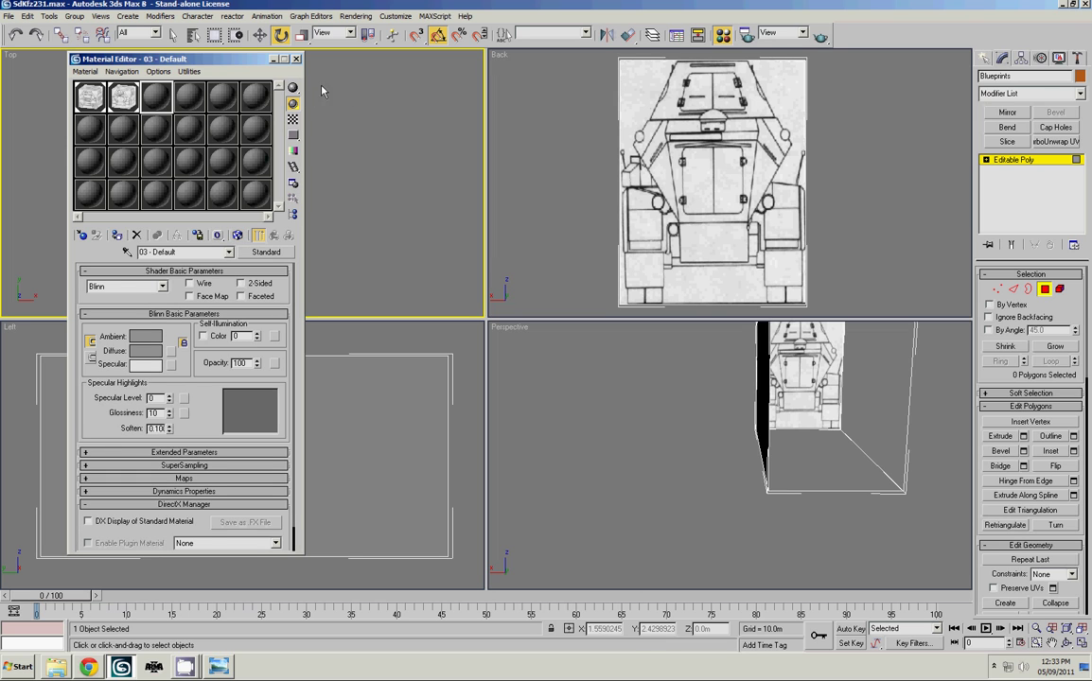
{"action": "left_click_drag", "start_coordinate": [293, 88], "coordinate": [293, 120]}
{"action": "left_click", "coordinate": [189, 96]}
{"action": "left_click", "coordinate": [156, 96]}
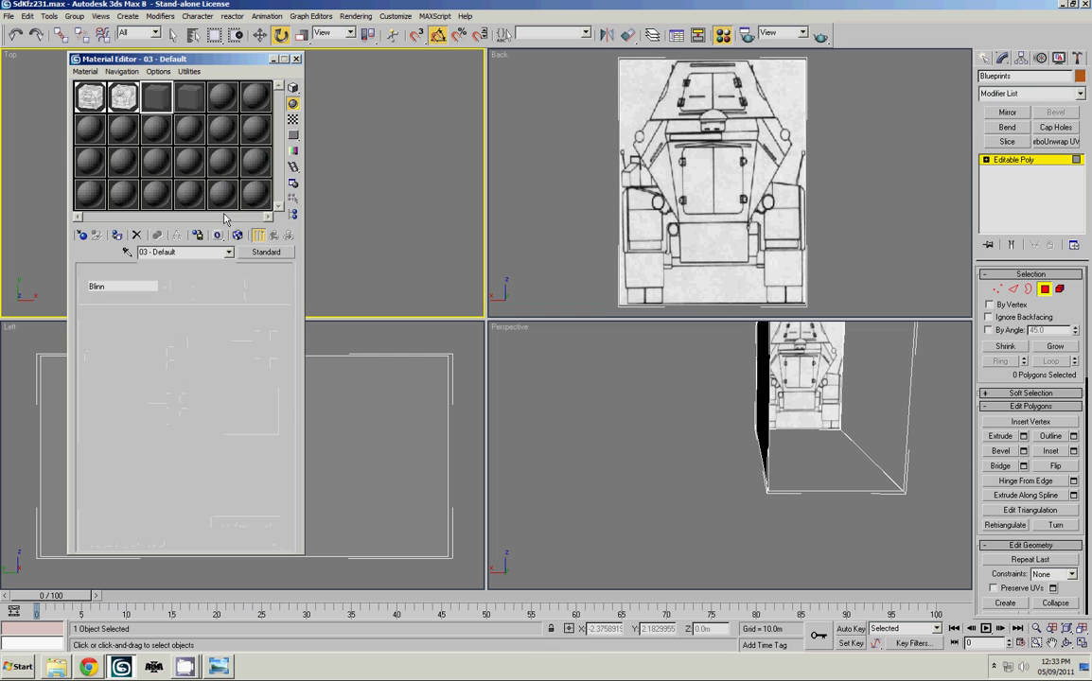
{"action": "left_click_drag", "start_coordinate": [257, 338], "coordinate": [257, 284]}
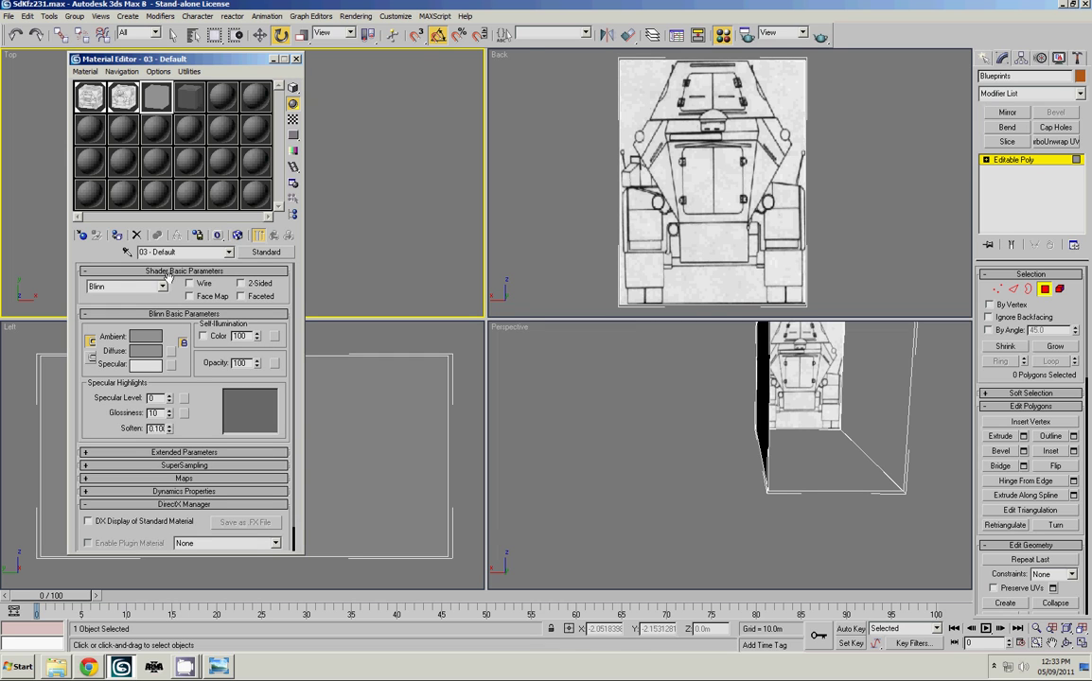
Load Side.bmp as the third material's diffuse map, display it in the viewports and name the material Side
{"action": "left_click", "coordinate": [171, 351]}
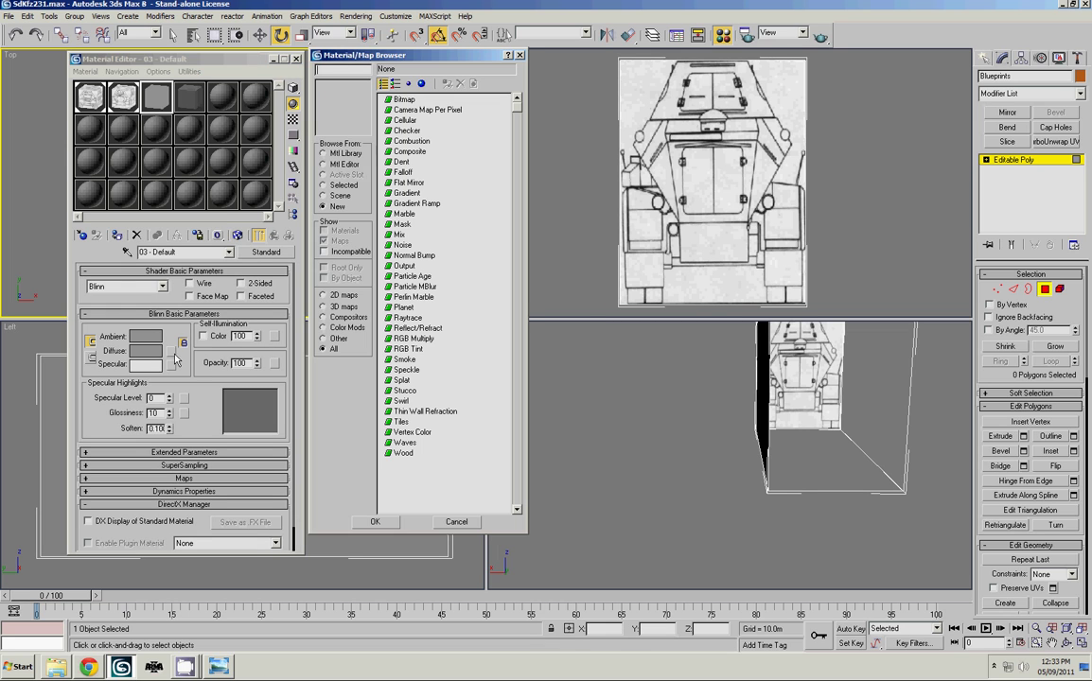
{"action": "double_click", "coordinate": [402, 100]}
{"action": "double_click", "coordinate": [167, 120]}
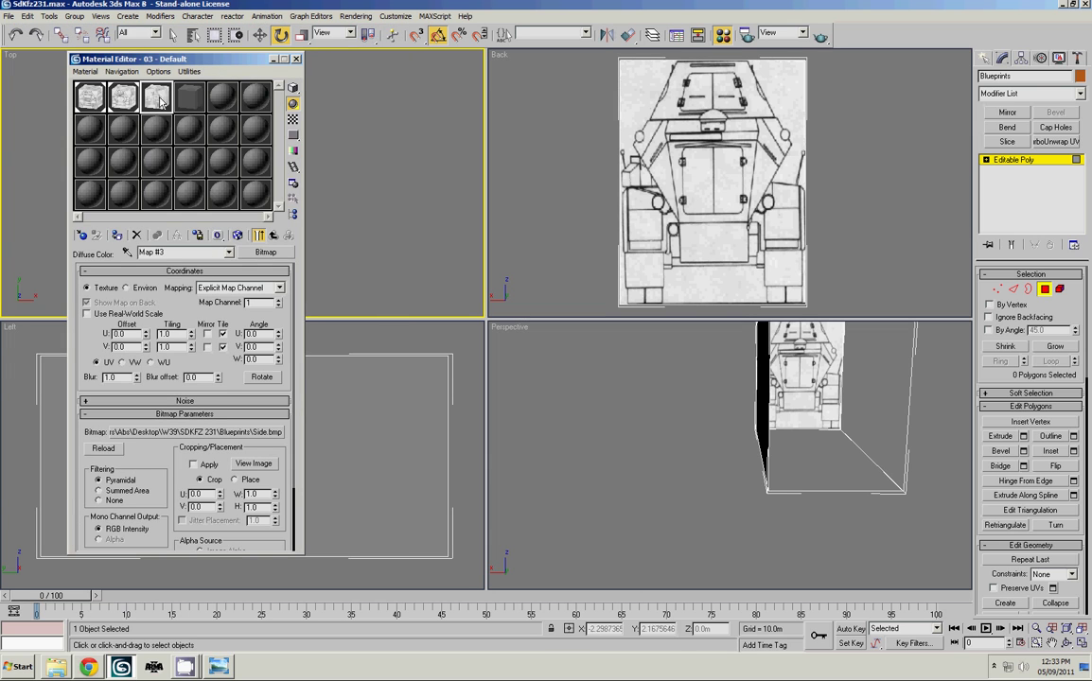
{"action": "left_click", "coordinate": [272, 235]}
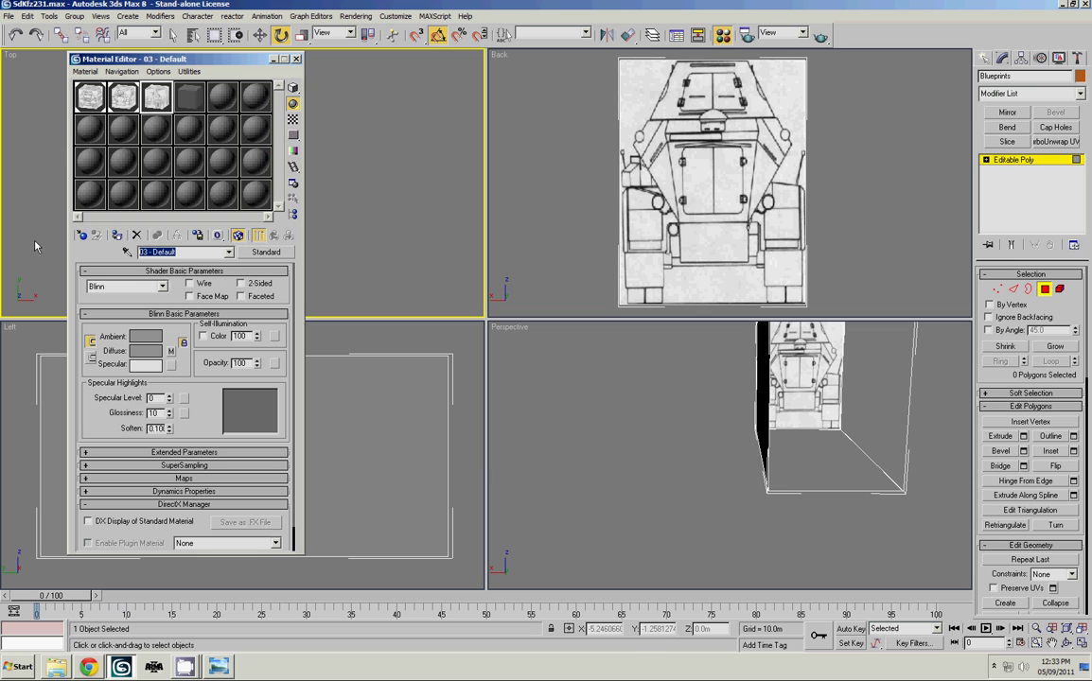
{"action": "type", "text": "Side"}
Select the box's long side polygon facing the Left viewport, assign the Side material to it and clear the selection
{"action": "right_click", "coordinate": [560, 293]}
{"action": "middle_click_drag", "start_coordinate": [617, 388], "coordinate": [601, 431], "text": "alt"}
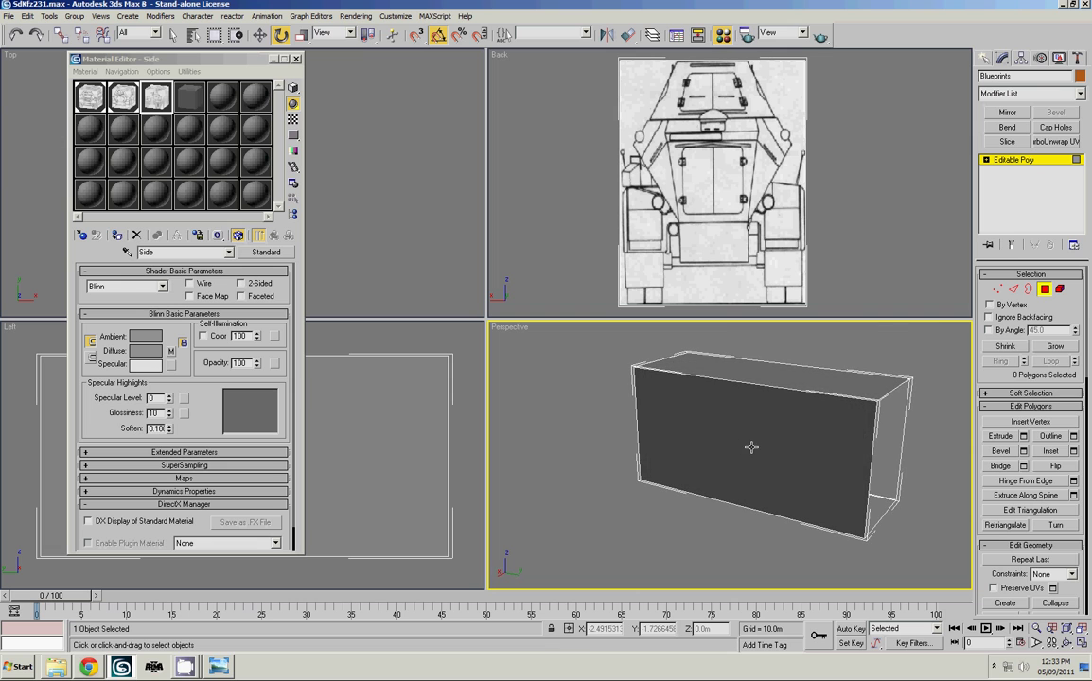
{"action": "middle_click_drag", "start_coordinate": [823, 425], "coordinate": [683, 426], "text": "alt"}
{"action": "left_click", "coordinate": [658, 408]}
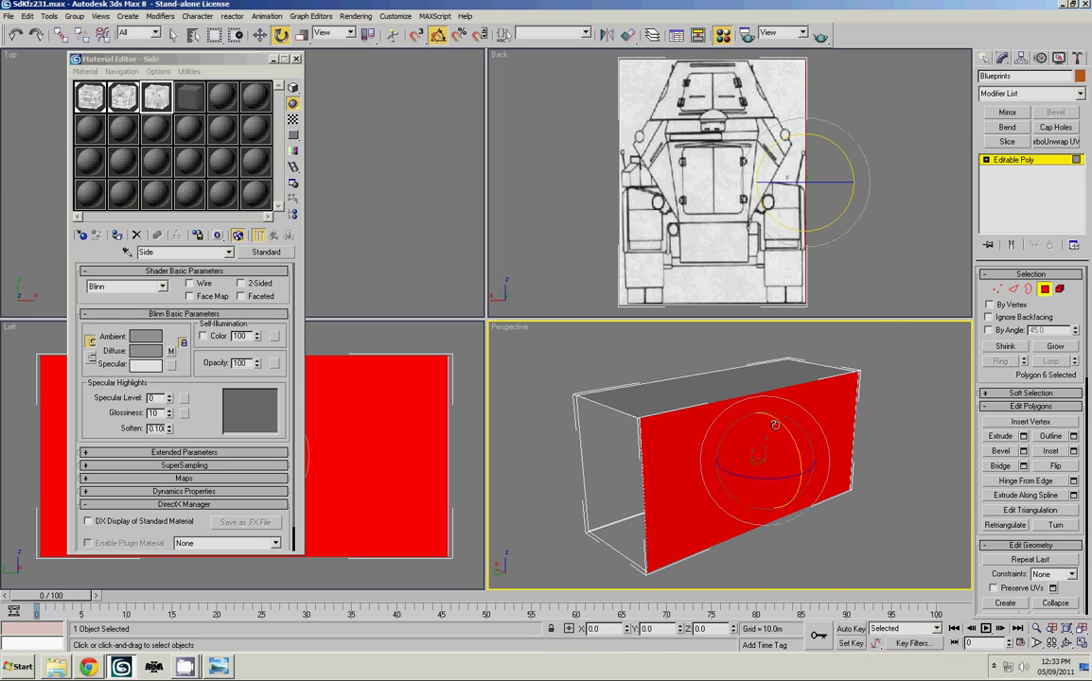
{"action": "left_click", "coordinate": [116, 235]}
{"action": "left_click", "coordinate": [918, 436]}
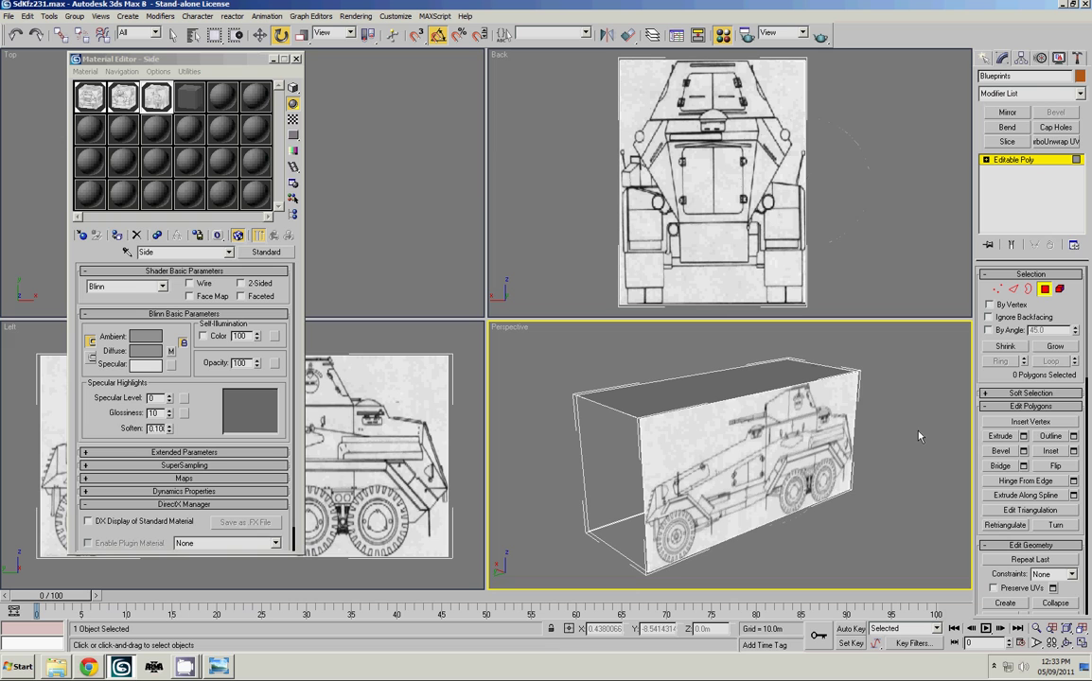
Rotate the polygon with the Side blueprint 180 degrees about Z to face inward and clear the selection
{"action": "left_click", "coordinate": [763, 456]}
{"action": "left_click_drag", "start_coordinate": [763, 456], "coordinate": [664, 473]}
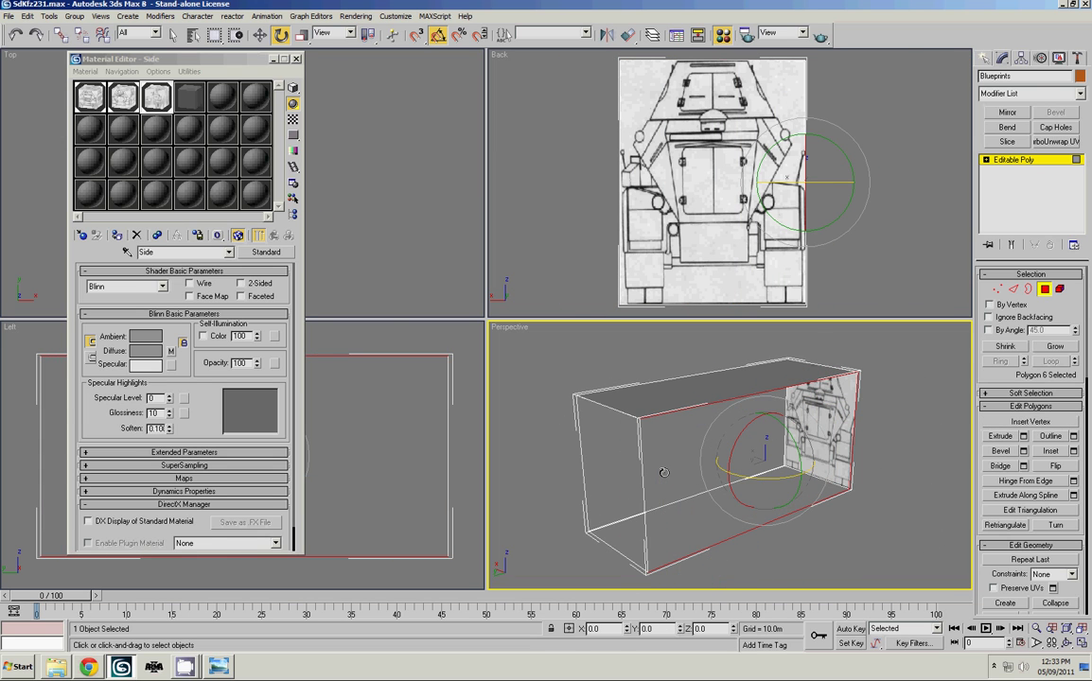
{"action": "left_click", "coordinate": [643, 374]}
Delete the long side polygon opposite the Side blueprint and the box's top polygon
{"action": "middle_click_drag", "start_coordinate": [643, 375], "coordinate": [796, 382], "text": "alt"}
{"action": "left_click", "coordinate": [796, 383]}
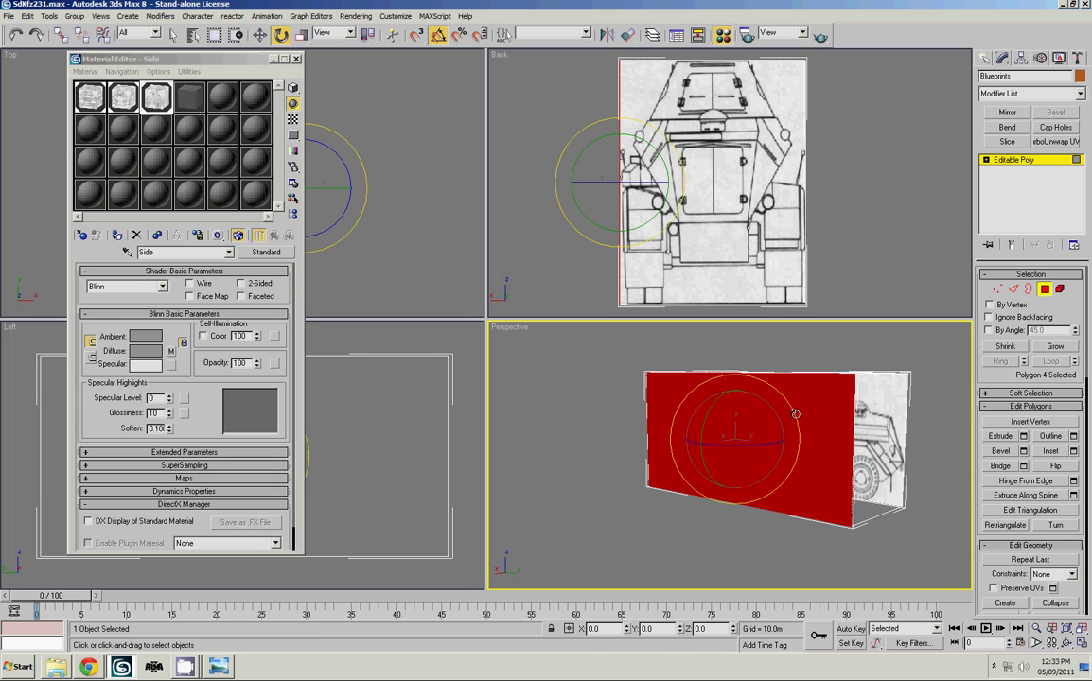
{"action": "key", "text": "ctrl+d"}
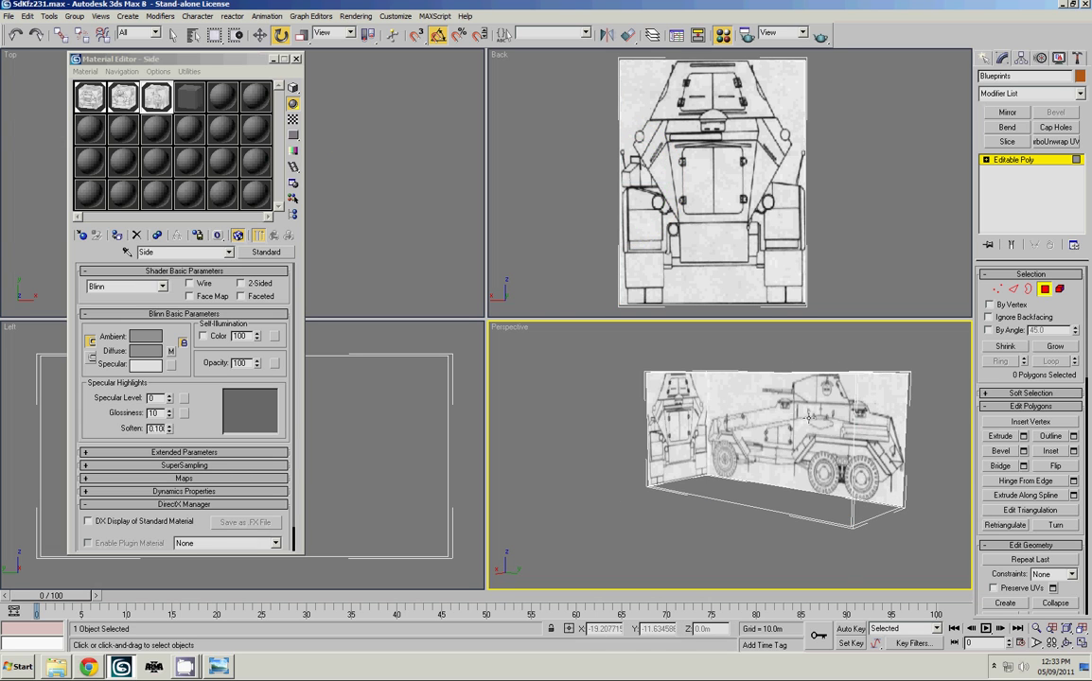
{"action": "middle_click_drag", "start_coordinate": [807, 417], "coordinate": [841, 312], "text": "alt"}
{"action": "left_click", "coordinate": [805, 417]}
{"action": "key", "text": "Delete"}
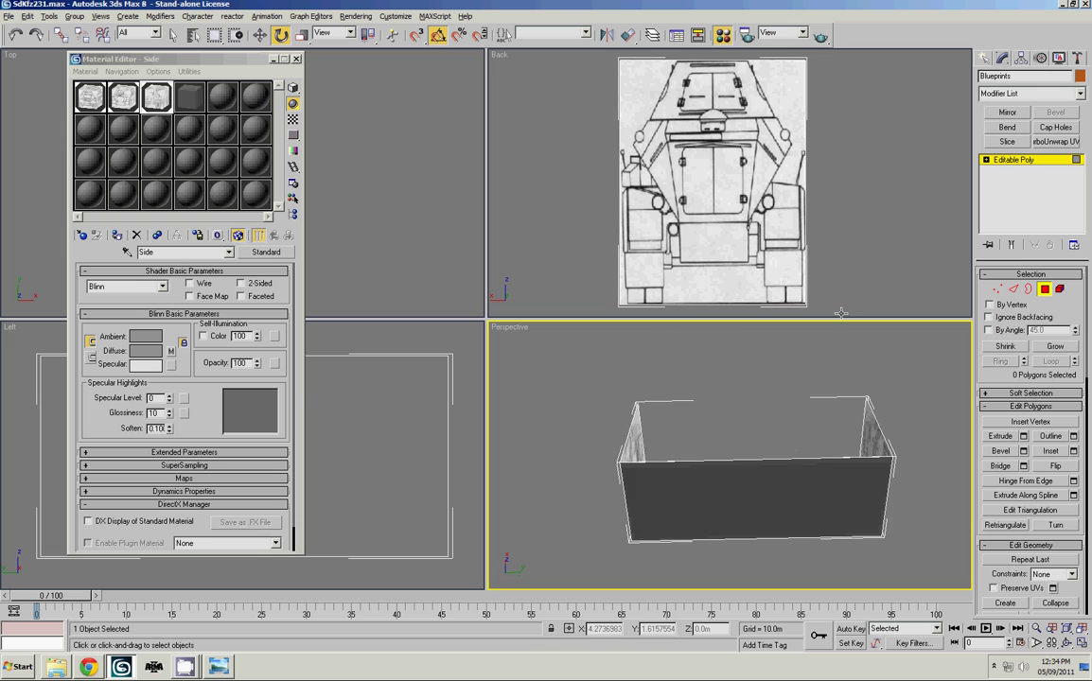
Select the box's bottom polygon and rotate it -180 degrees about Y to face upward
{"action": "left_click", "coordinate": [791, 491]}
{"action": "left_click_drag", "start_coordinate": [761, 499], "coordinate": [760, 378]}
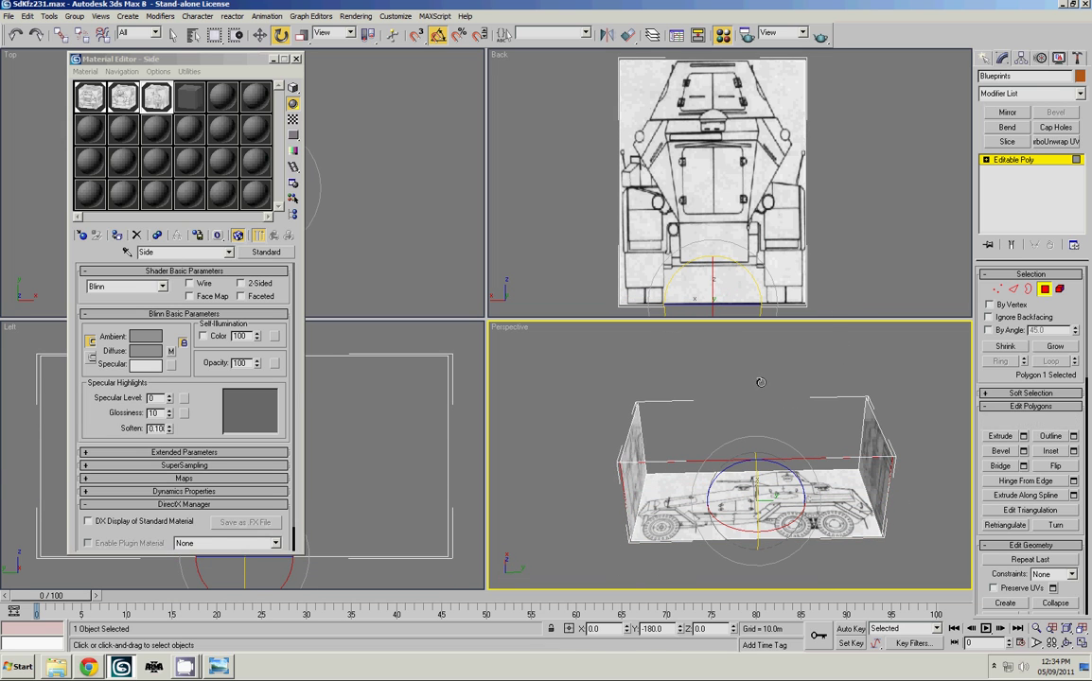
{"action": "middle_click_drag", "start_coordinate": [760, 398], "coordinate": [752, 501], "text": "alt"}
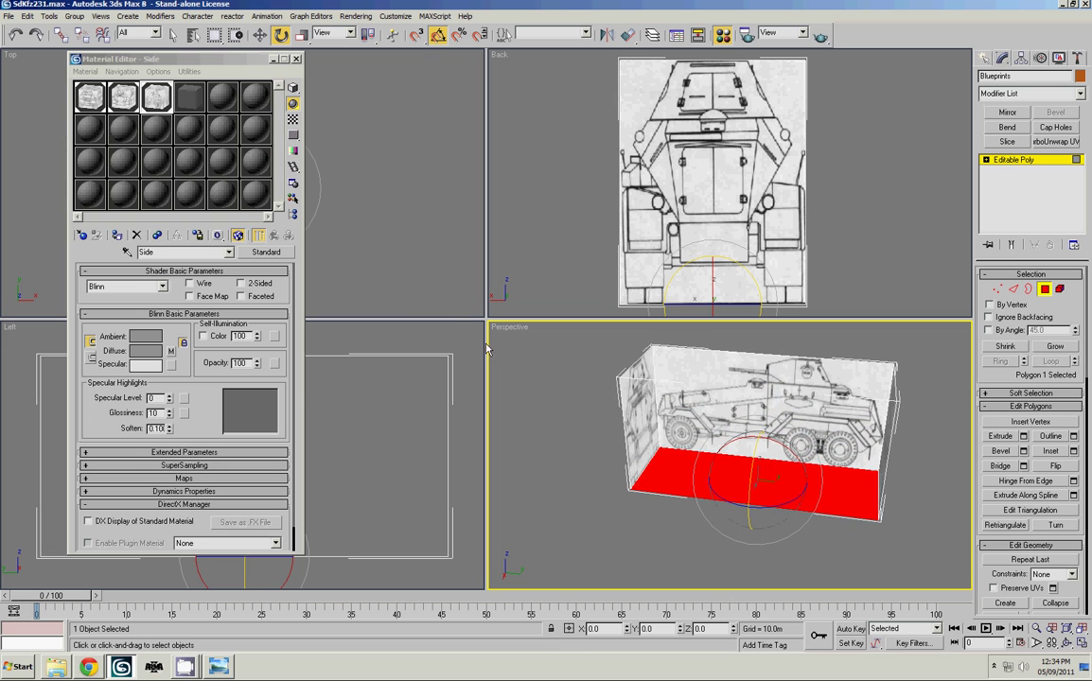
Load Top.bmp as the fourth material's diffuse map, display it in the viewports and set self-illumination to 100
{"action": "left_click", "coordinate": [189, 95]}
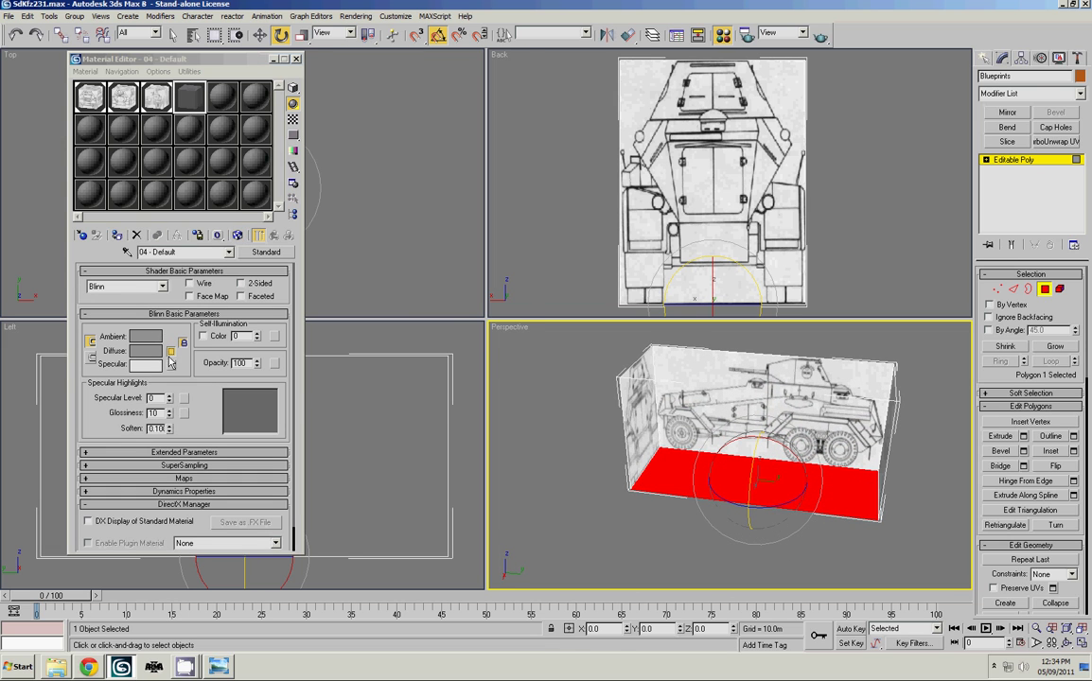
{"action": "left_click", "coordinate": [170, 350]}
{"action": "double_click", "coordinate": [365, 91]}
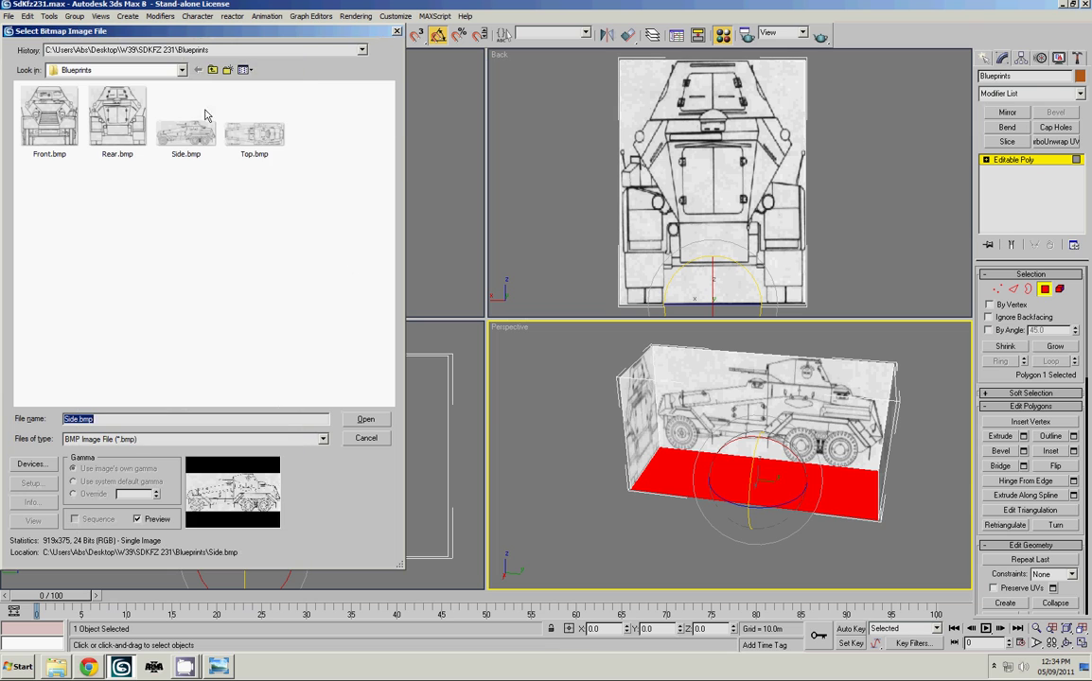
{"action": "double_click", "coordinate": [254, 135]}
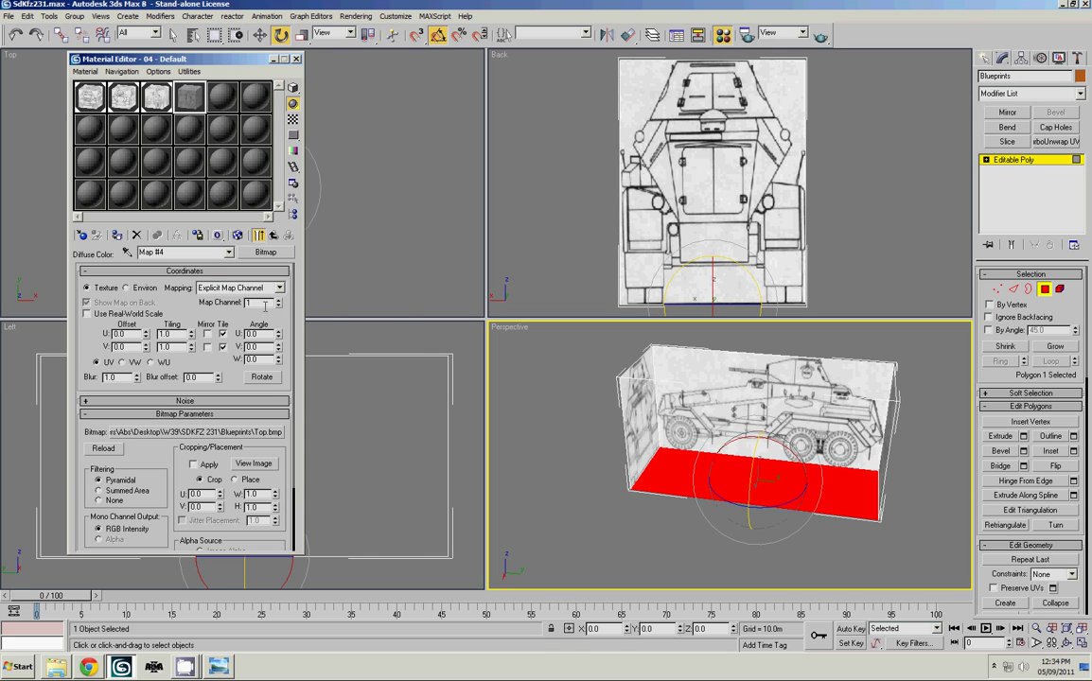
{"action": "left_click", "coordinate": [273, 235]}
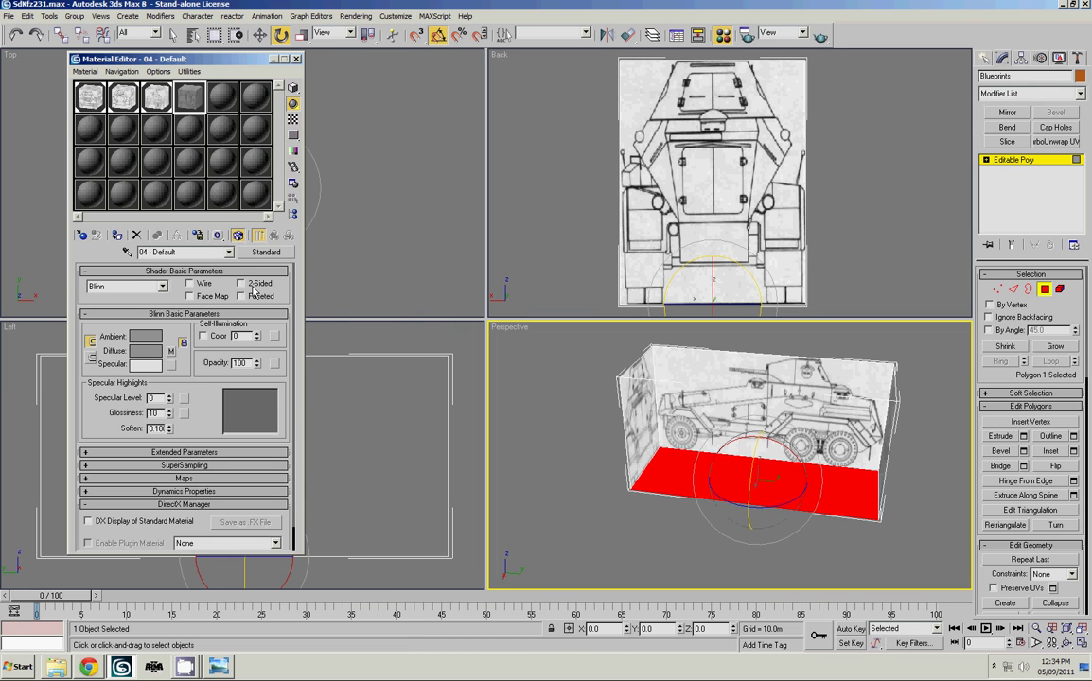
{"action": "left_click_drag", "start_coordinate": [257, 337], "coordinate": [255, 220]}
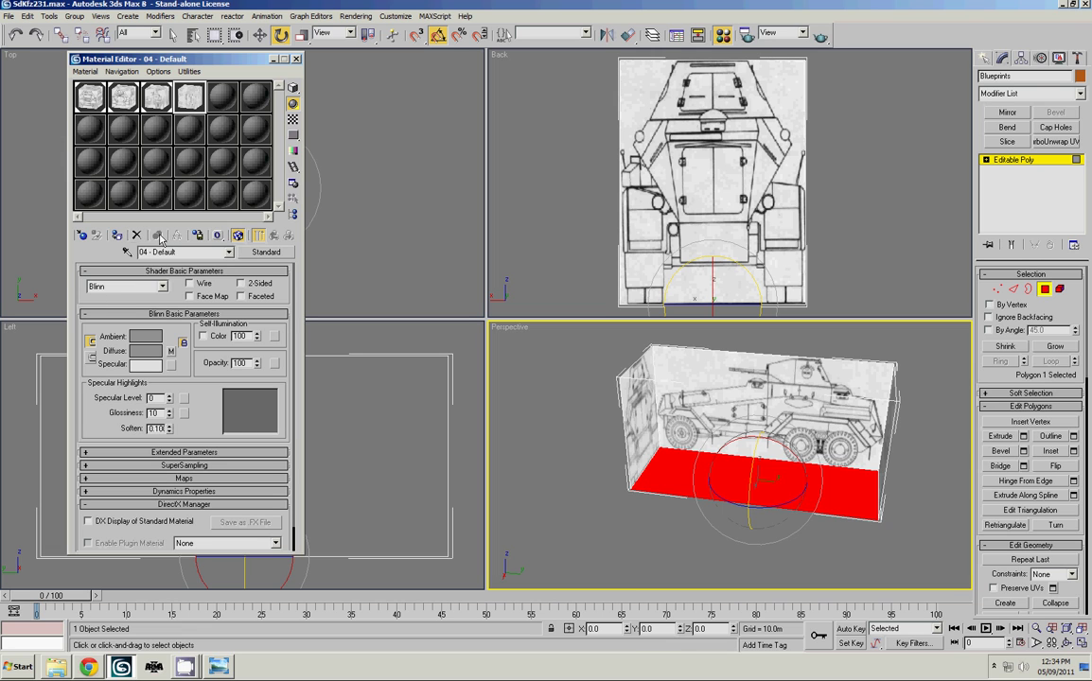
Assign the material with the Top.bmp map to the selected bottom polygon and clear the selection
{"action": "left_click", "coordinate": [116, 234]}
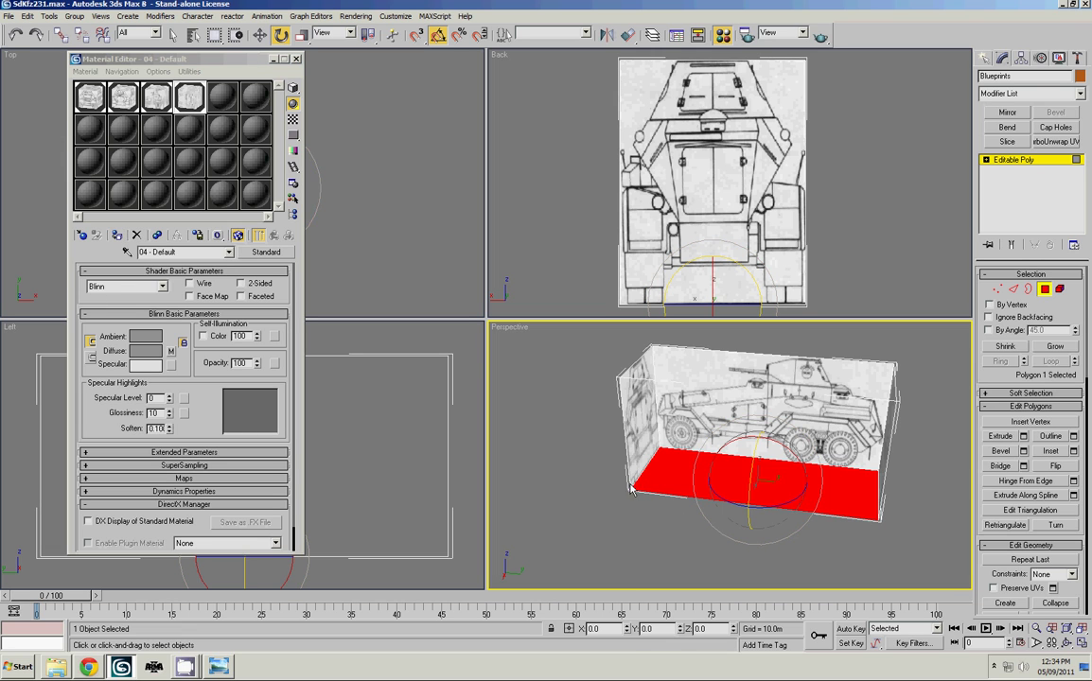
{"action": "left_click", "coordinate": [636, 513]}
{"action": "middle_click_drag", "start_coordinate": [636, 512], "coordinate": [670, 530], "text": "alt"}
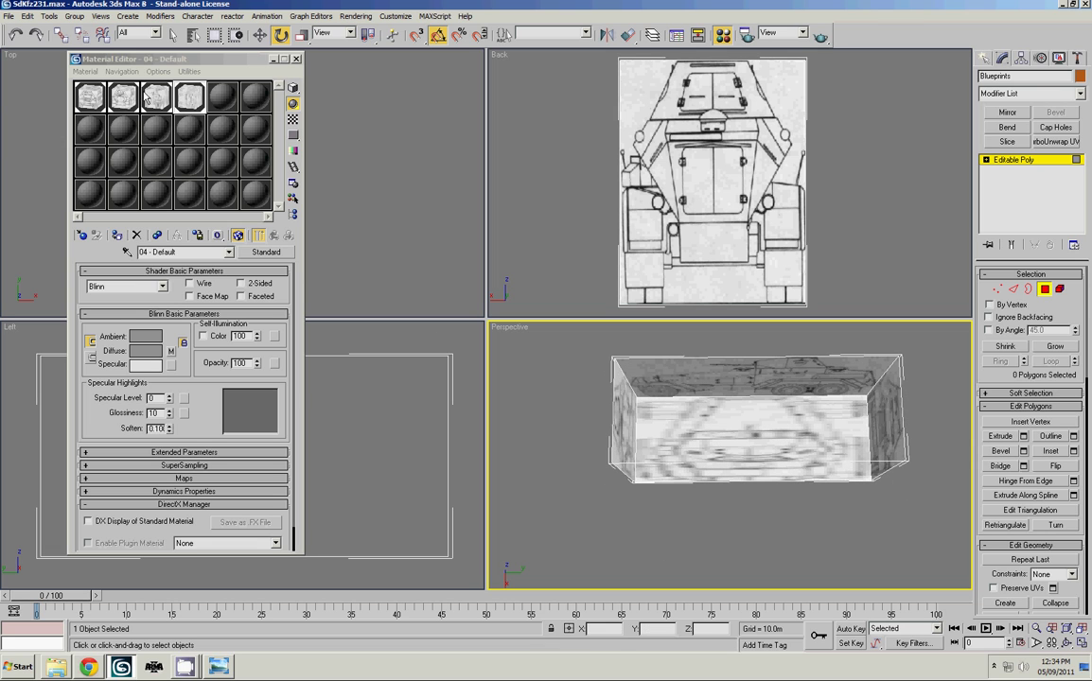
{"action": "middle_click_drag", "start_coordinate": [678, 370], "coordinate": [756, 416], "text": "alt"}
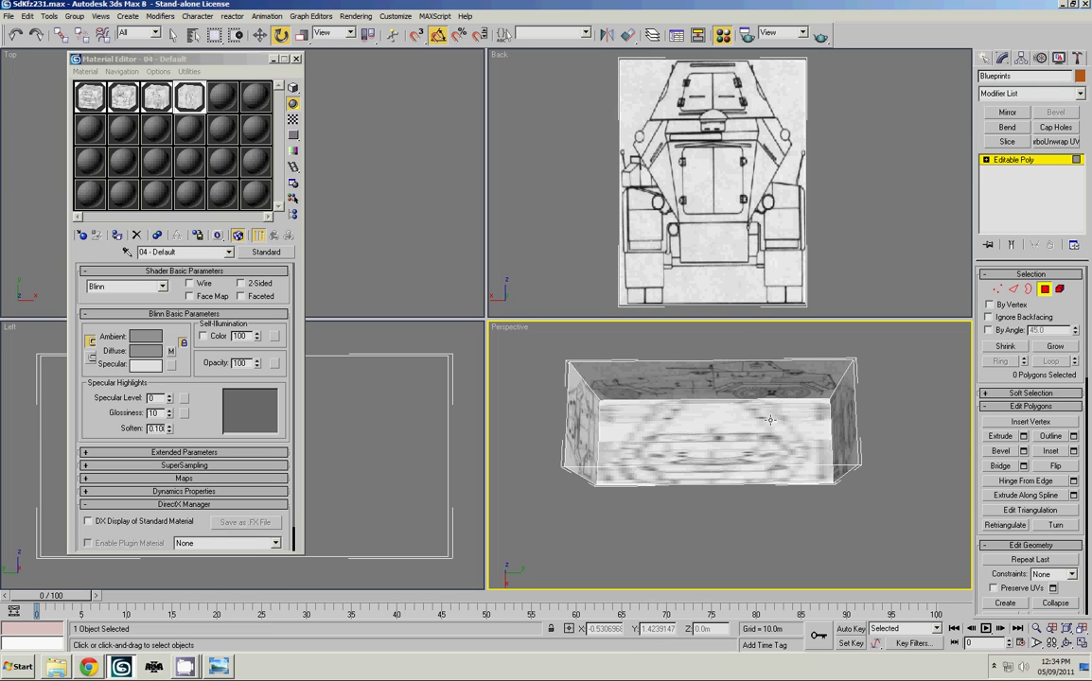
Select the bottom polygon and rotate it 90 degrees about Z within its own plane
{"action": "left_click", "coordinate": [695, 417]}
{"action": "left_click_drag", "start_coordinate": [696, 485], "coordinate": [750, 491]}
{"action": "right_click", "coordinate": [751, 492]}
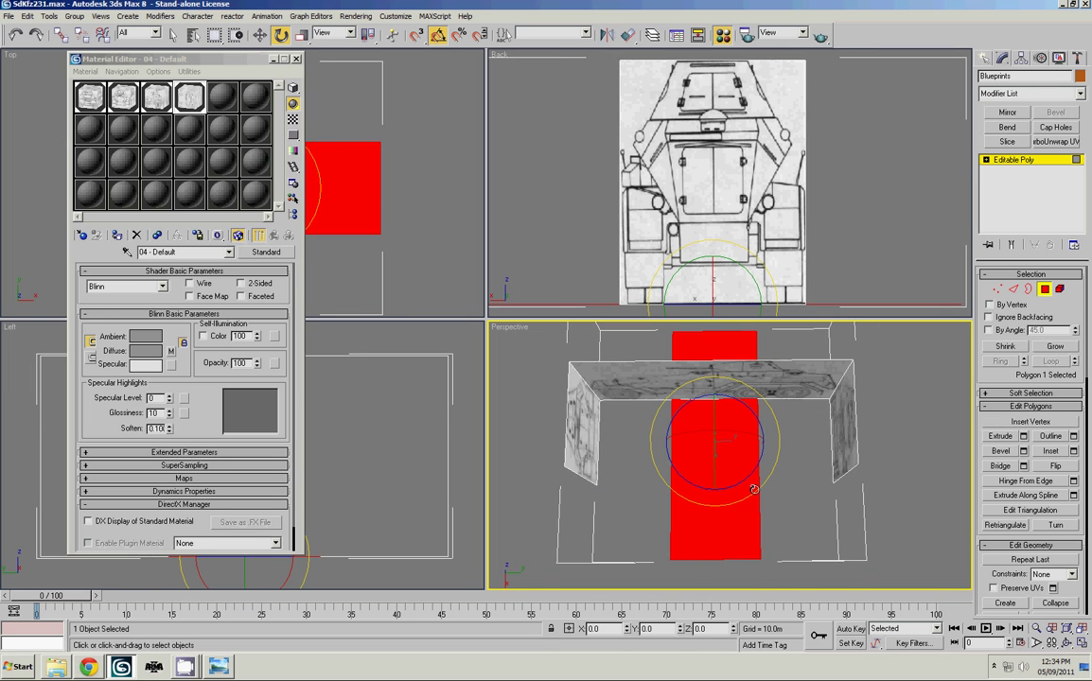
Select all vertices of the Blueprints object and weld the coinciding ones
{"action": "key", "text": "1"}
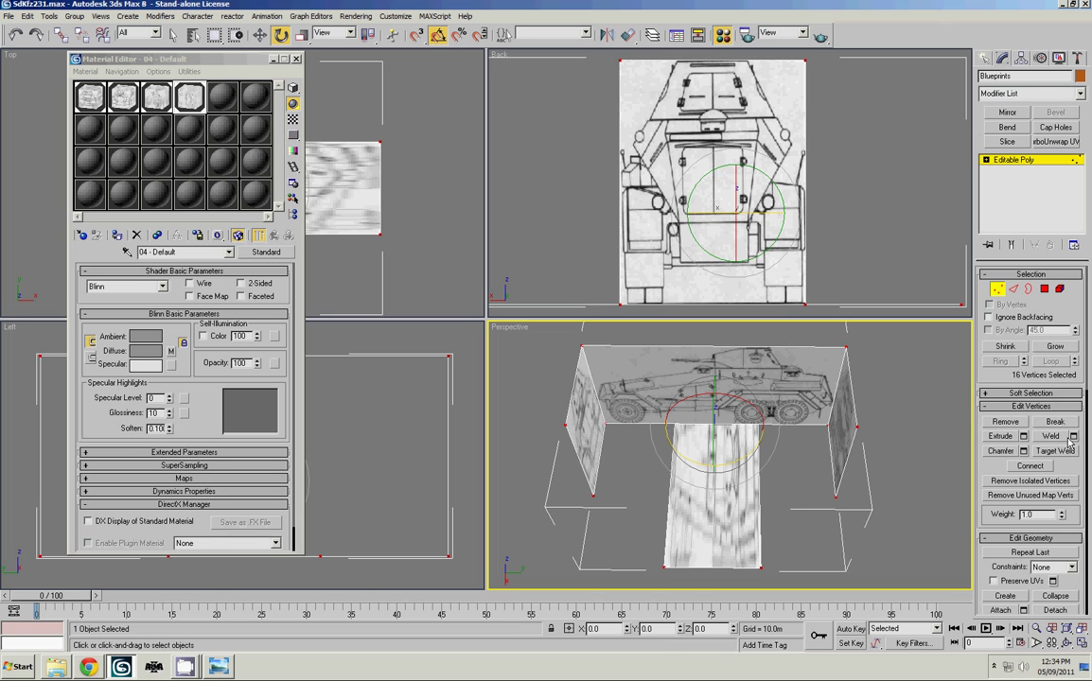
{"action": "left_click", "coordinate": [1064, 441]}
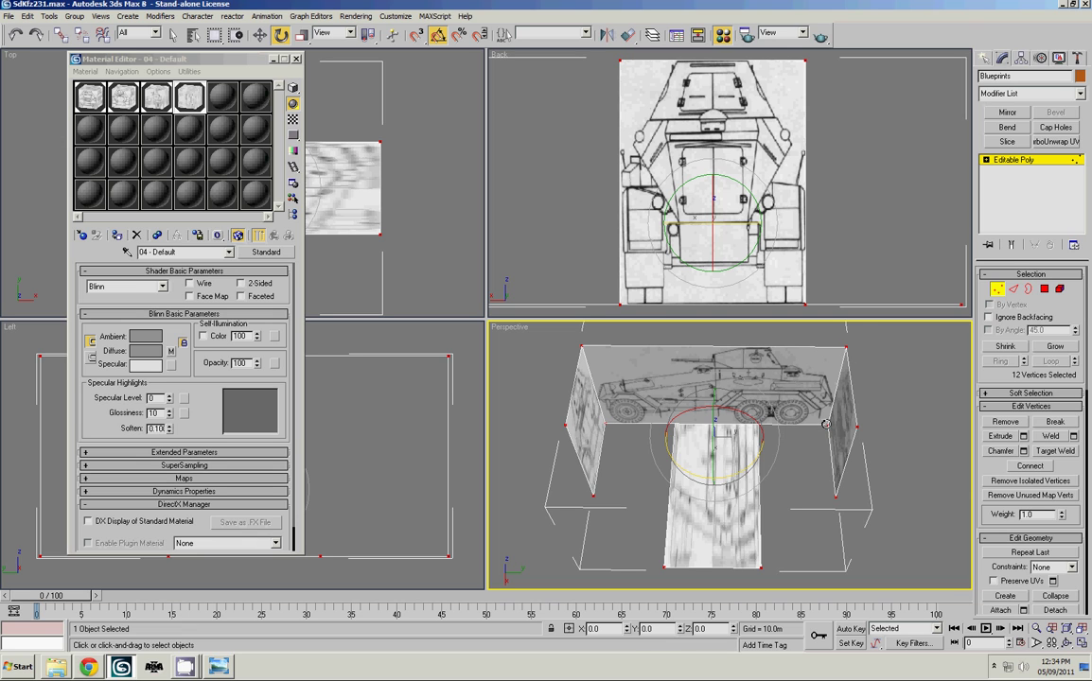
Target weld the four corners of the bottom blueprint polygon to the matching lower corners of the upright blueprint walls
{"action": "middle_click_drag", "start_coordinate": [620, 431], "coordinate": [662, 447], "text": "alt"}
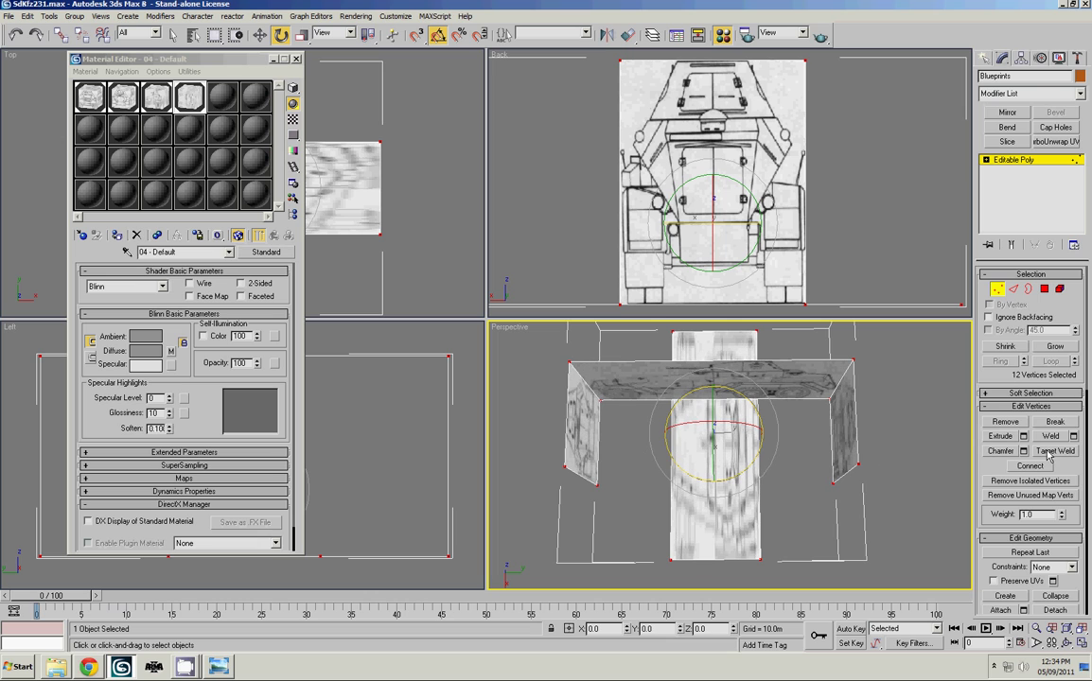
{"action": "left_click", "coordinate": [1054, 452]}
{"action": "left_click", "coordinate": [758, 331]}
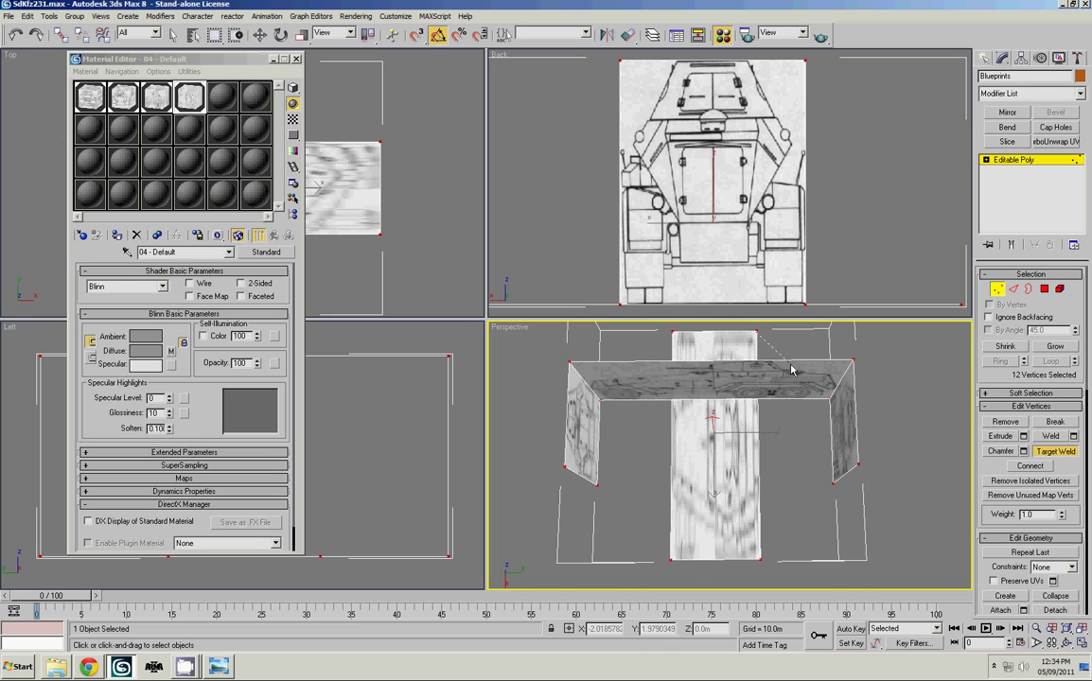
{"action": "left_click", "coordinate": [829, 396]}
{"action": "left_click", "coordinate": [759, 560]}
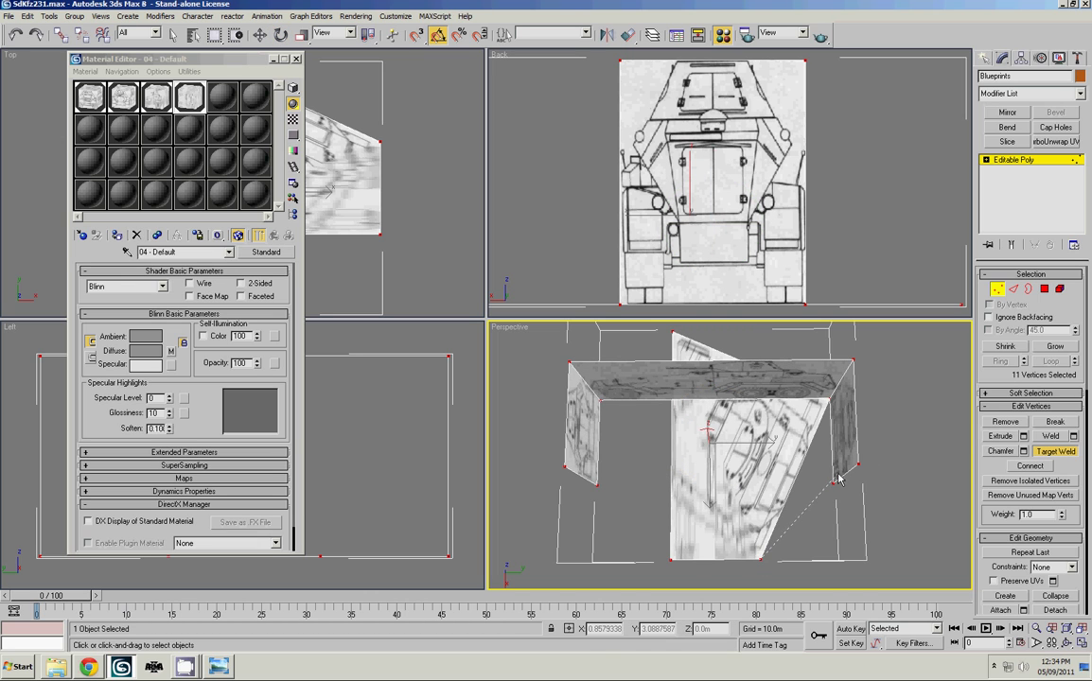
{"action": "left_click", "coordinate": [833, 483]}
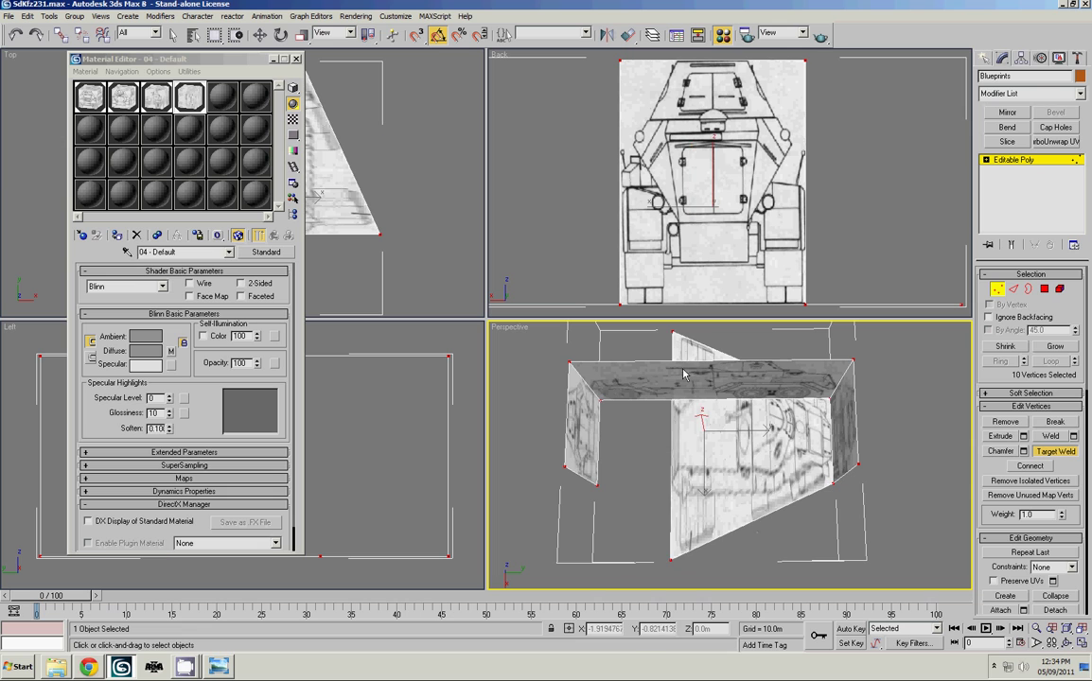
{"action": "left_click", "coordinate": [599, 397]}
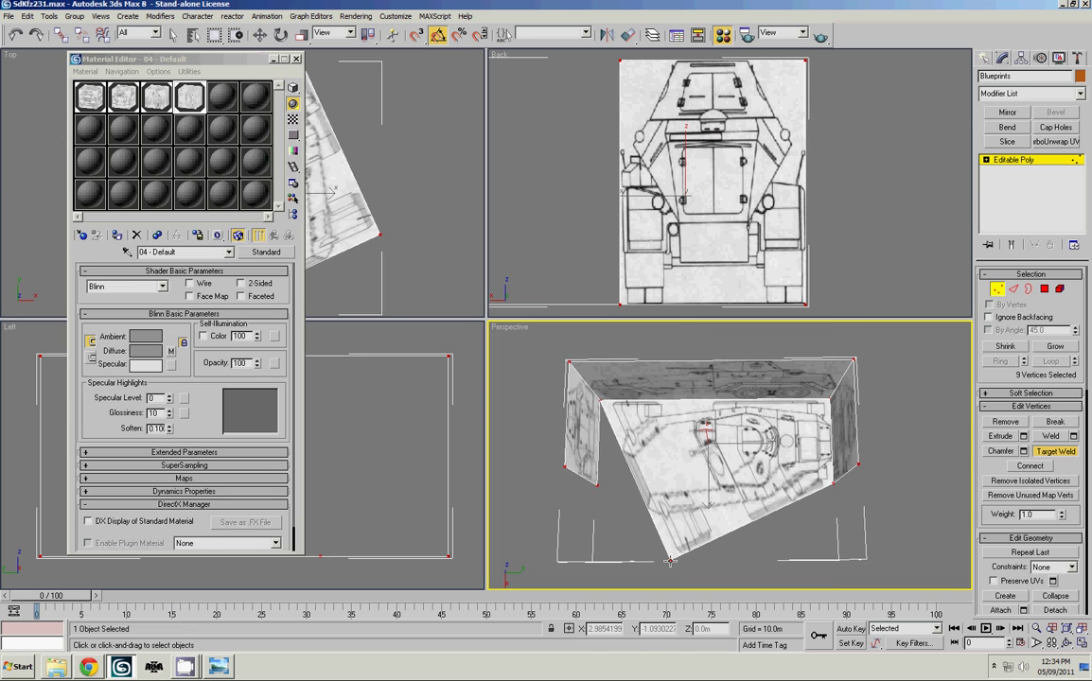
{"action": "left_click", "coordinate": [597, 485]}
{"action": "key", "text": "e"}
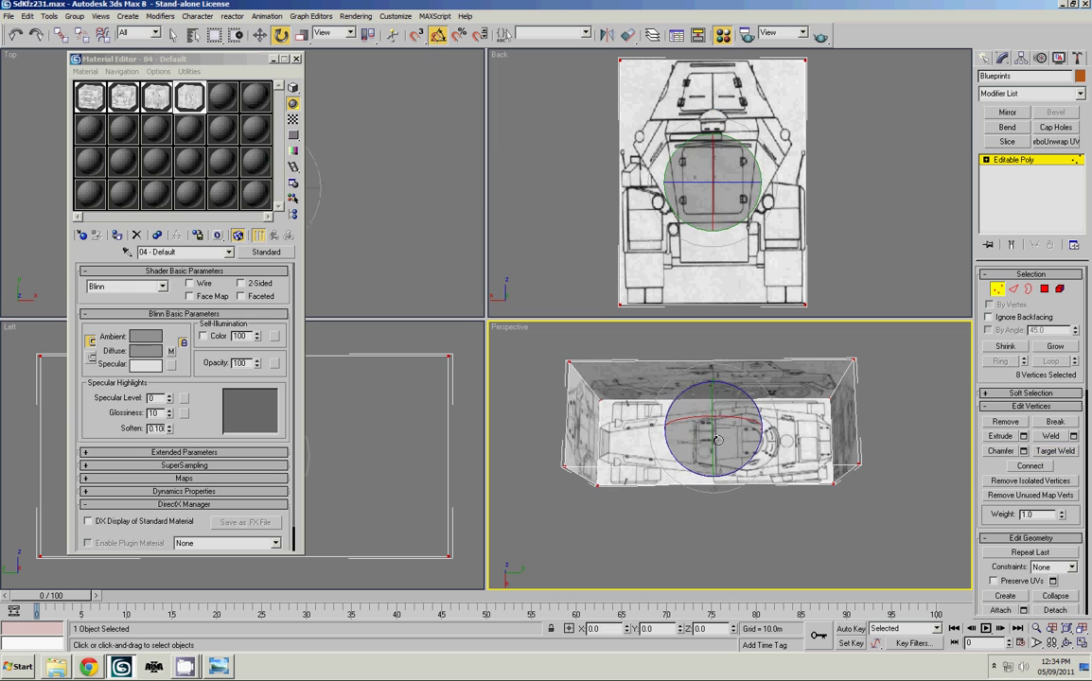
{"action": "middle_click_drag", "start_coordinate": [811, 358], "coordinate": [824, 276], "text": "alt"}
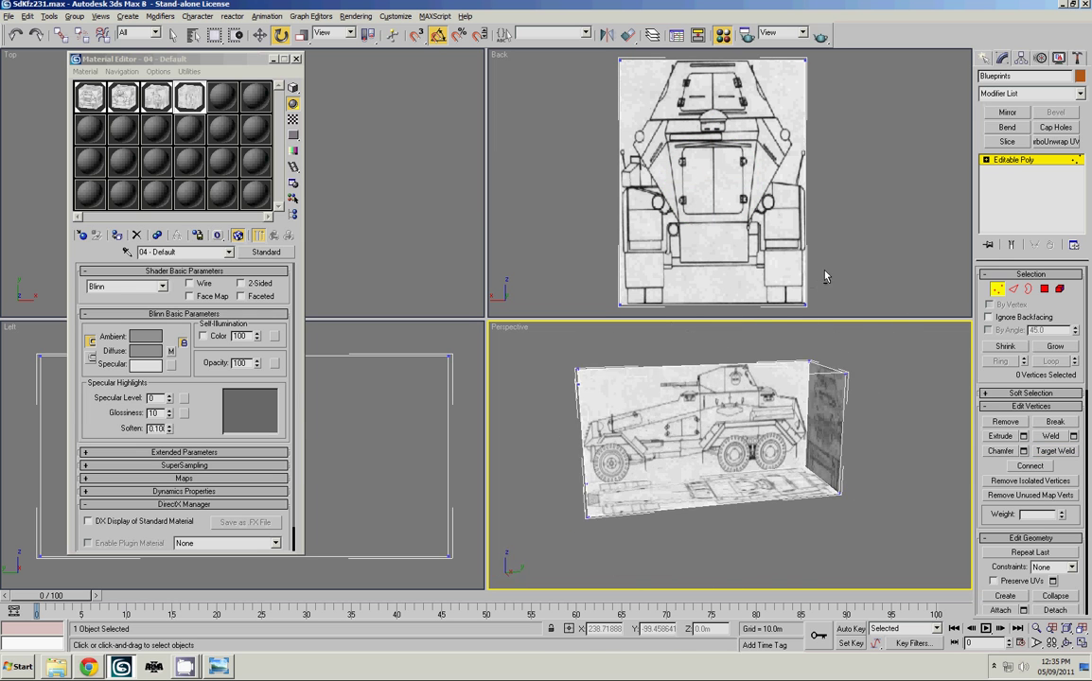
Close the Material Editor and show the deselected blueprint box in a maximized Perspective viewport
{"action": "left_click", "coordinate": [296, 59]}
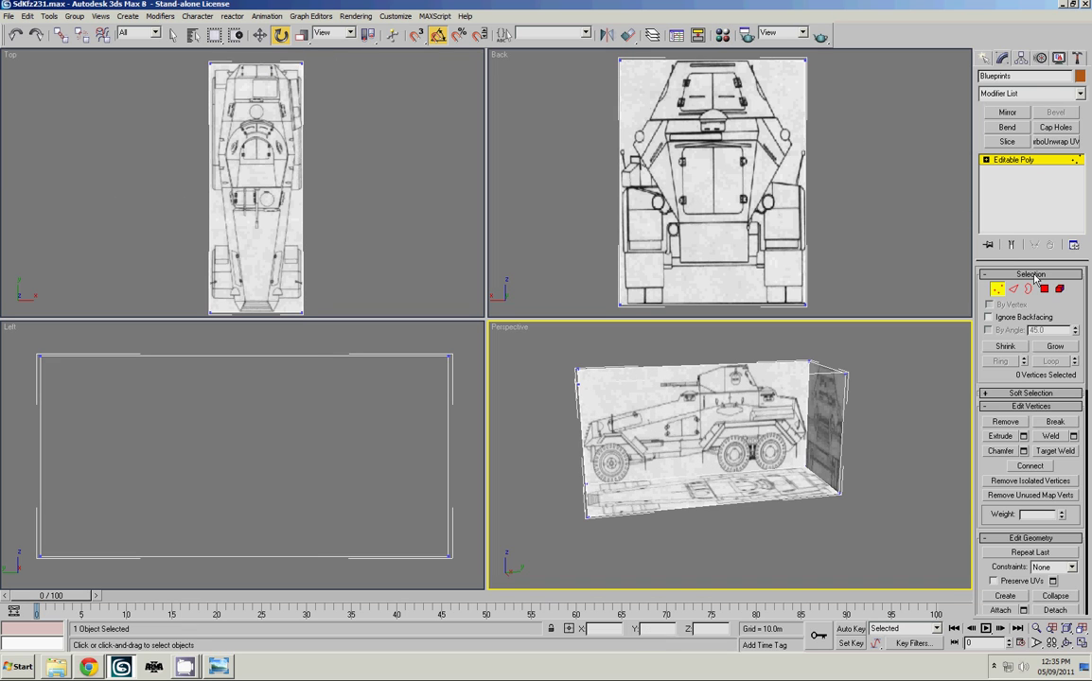
{"action": "left_click", "coordinate": [761, 333]}
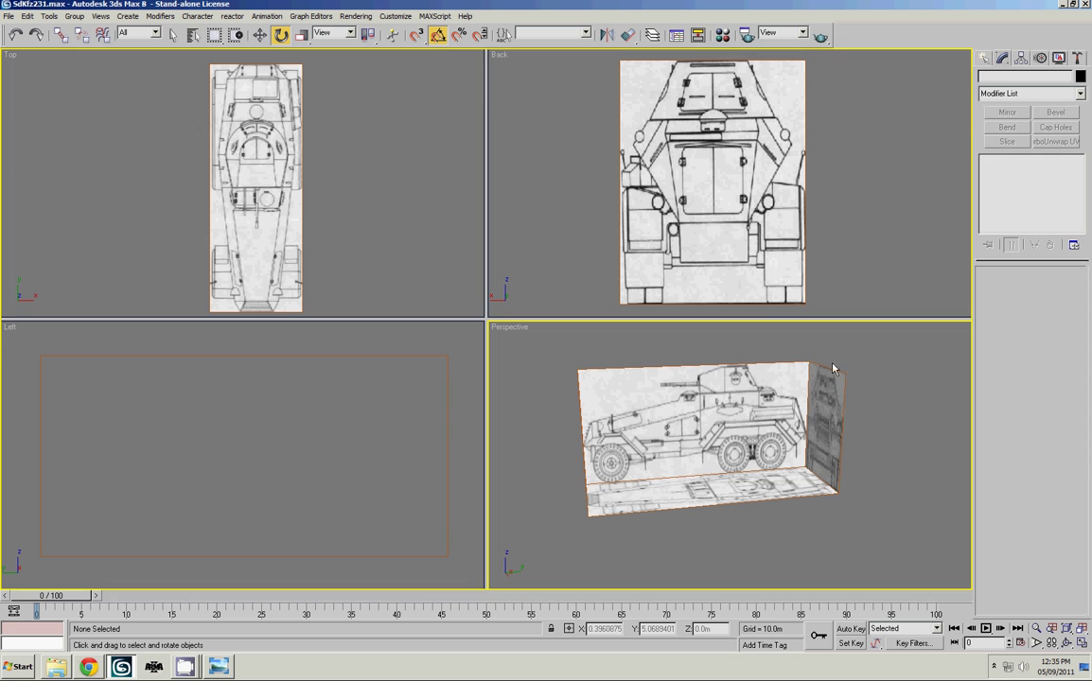
{"action": "key", "text": "alt+w"}
{"action": "middle_click_drag", "start_coordinate": [839, 390], "coordinate": [876, 381], "text": "alt"}
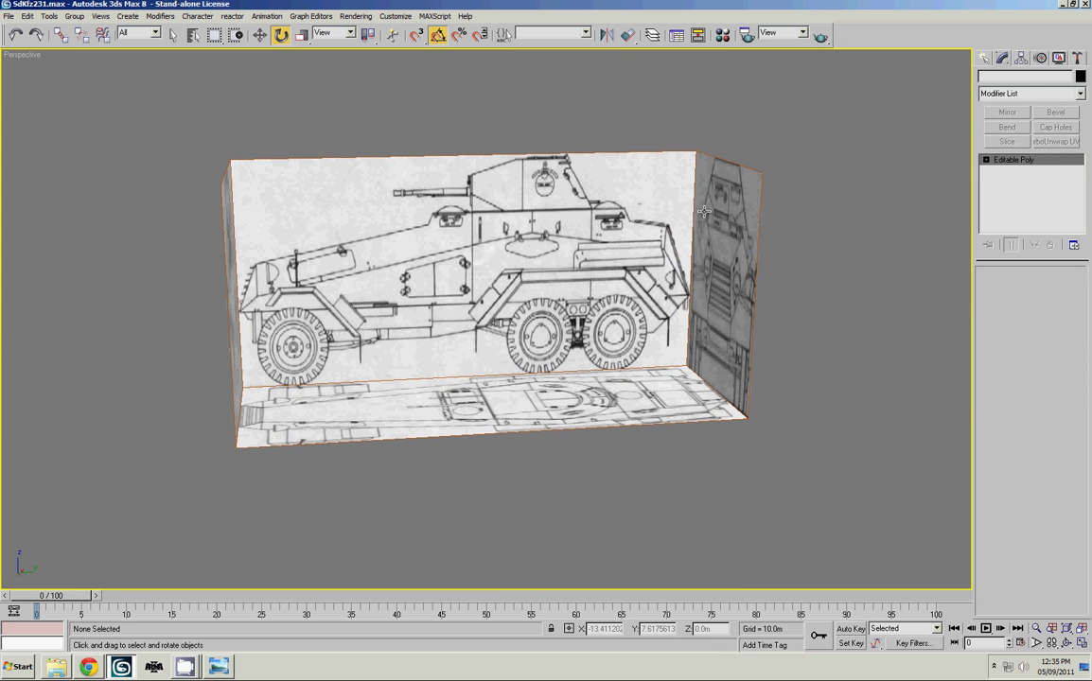
Select the Blueprints object and change its object color to blue
{"action": "key", "text": "ctrl+a"}
{"action": "key", "text": "w"}
{"action": "left_click", "coordinate": [1080, 76]}
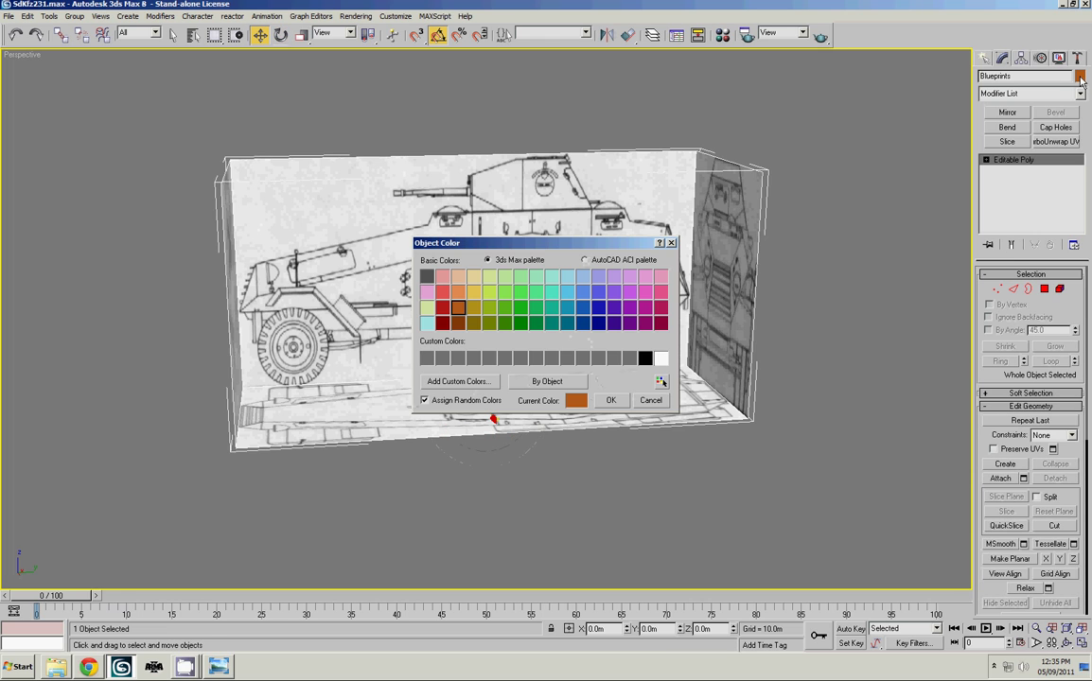
{"action": "left_click", "coordinate": [584, 324]}
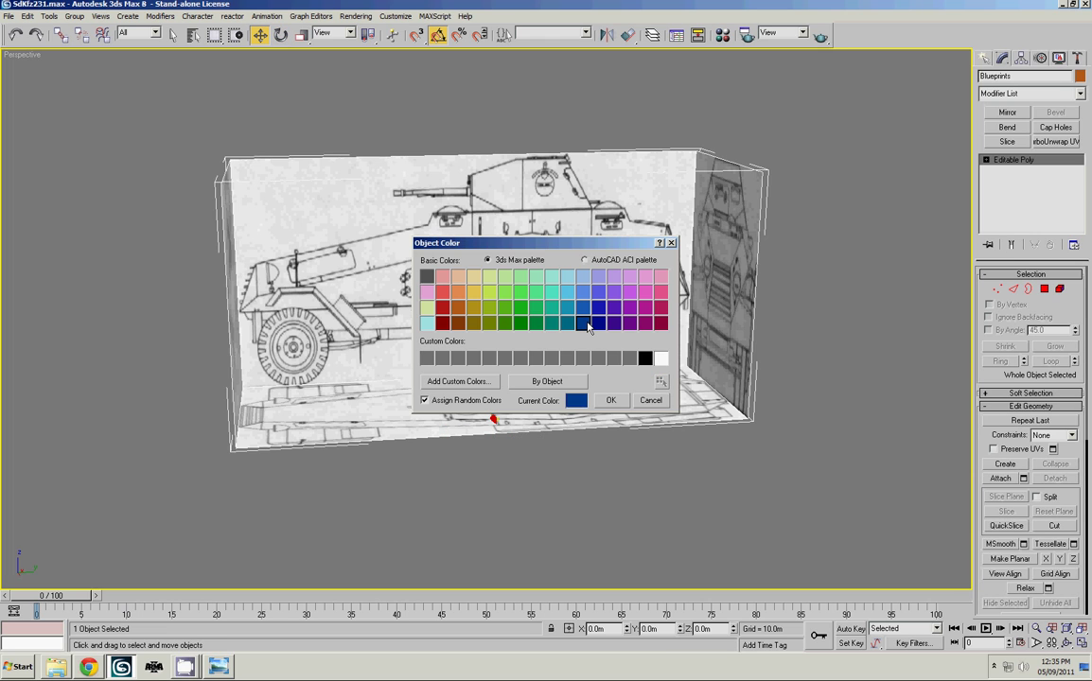
{"action": "key", "text": "Return"}
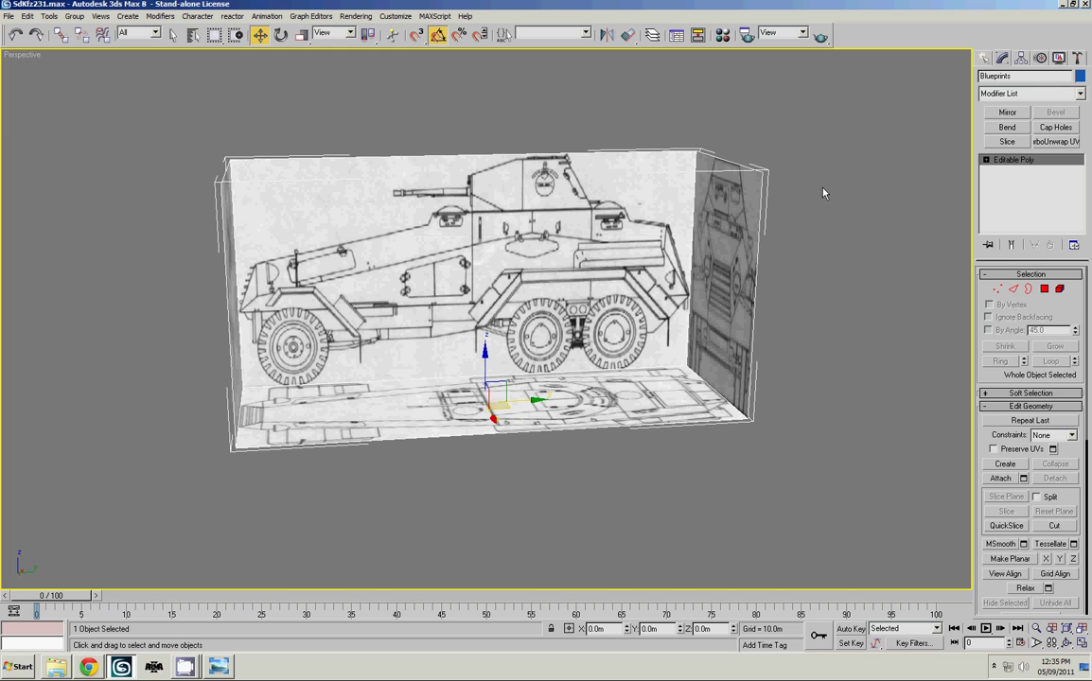
Freeze the Blueprints object through its object properties, with Show Frozen in Gray turned off
{"action": "middle_click_drag", "start_coordinate": [823, 190], "coordinate": [854, 207]}
{"action": "right_click", "coordinate": [568, 211]}
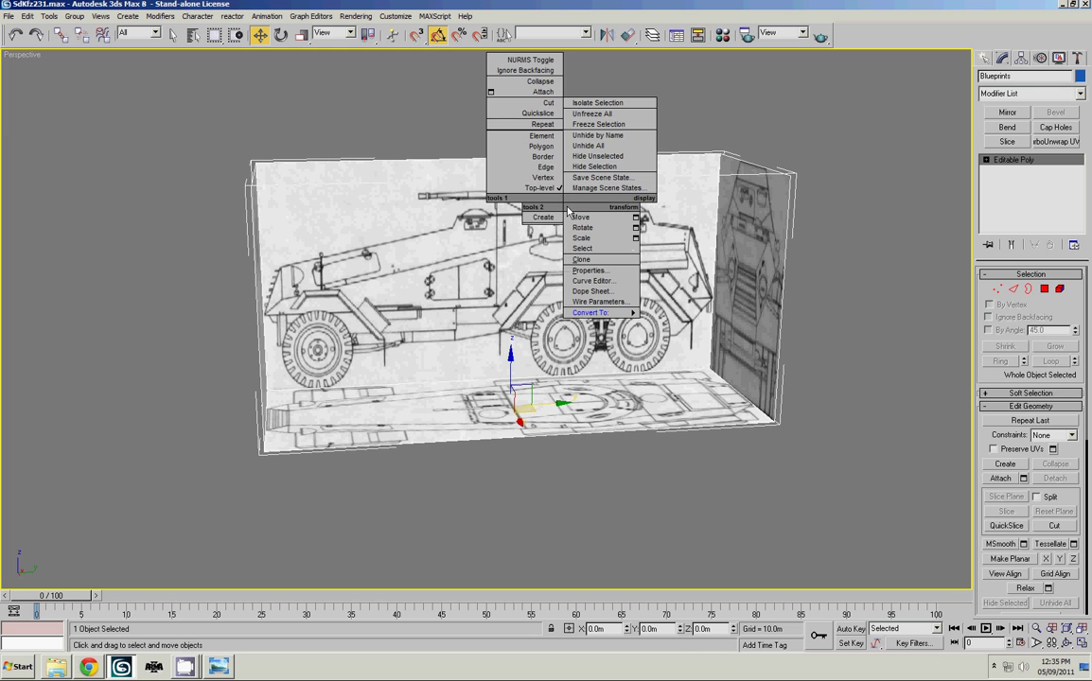
{"action": "left_click", "coordinate": [588, 270]}
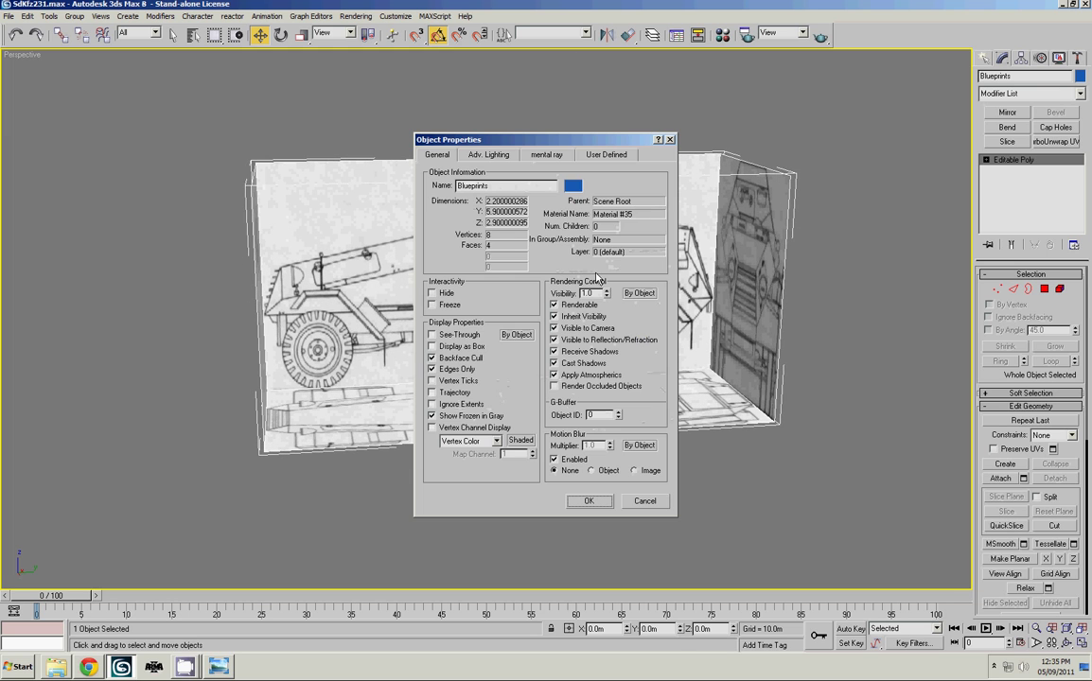
{"action": "left_click", "coordinate": [448, 307]}
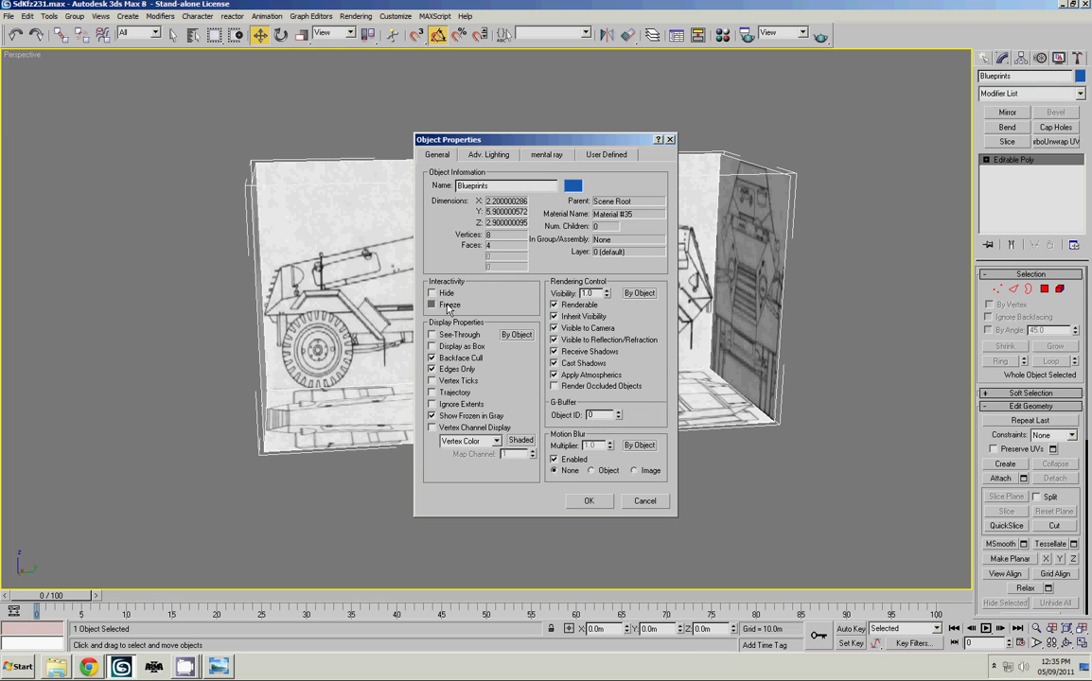
{"action": "left_click", "coordinate": [463, 423]}
{"action": "left_click", "coordinate": [581, 502]}
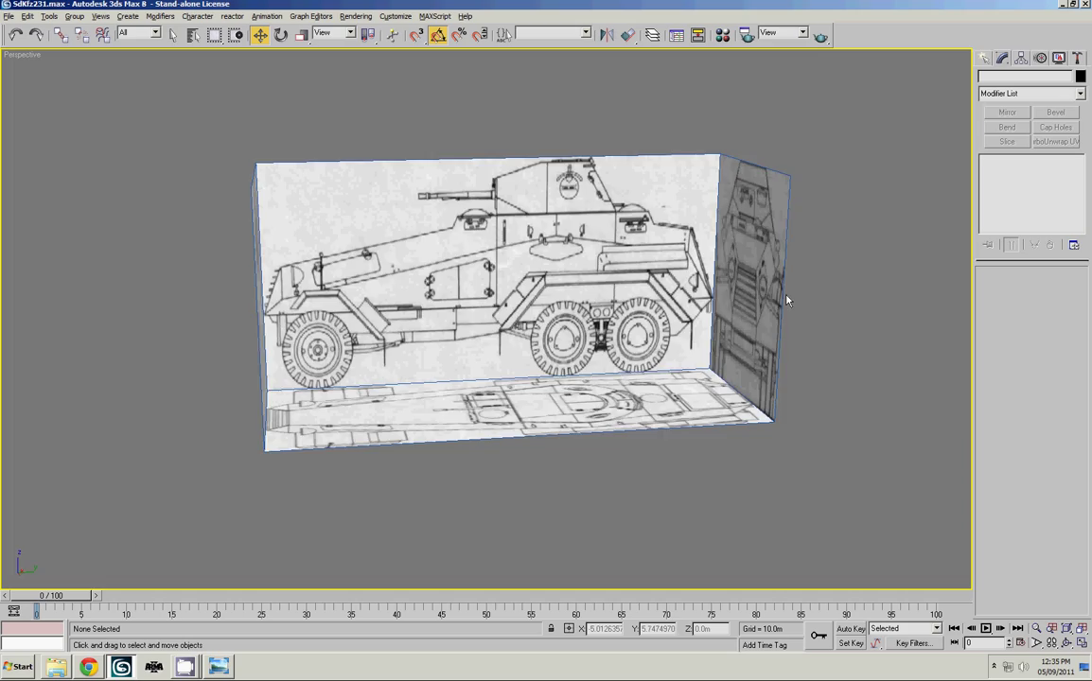
{"action": "mouse_move", "coordinate": [784, 297]}
{"action": "middle_mouse_down", "text": "alt"}
{"action": "mouse_move", "coordinate": [680, 306]}
{"action": "mouse_move", "coordinate": [785, 297]}
{"action": "mouse_move", "coordinate": [820, 314]}
{"action": "mouse_move", "coordinate": [901, 284]}
{"action": "mouse_move", "coordinate": [773, 302]}
{"action": "mouse_move", "coordinate": [643, 299]}
{"action": "mouse_move", "coordinate": [776, 310]}
{"action": "middle_mouse_up", "text": "alt"}
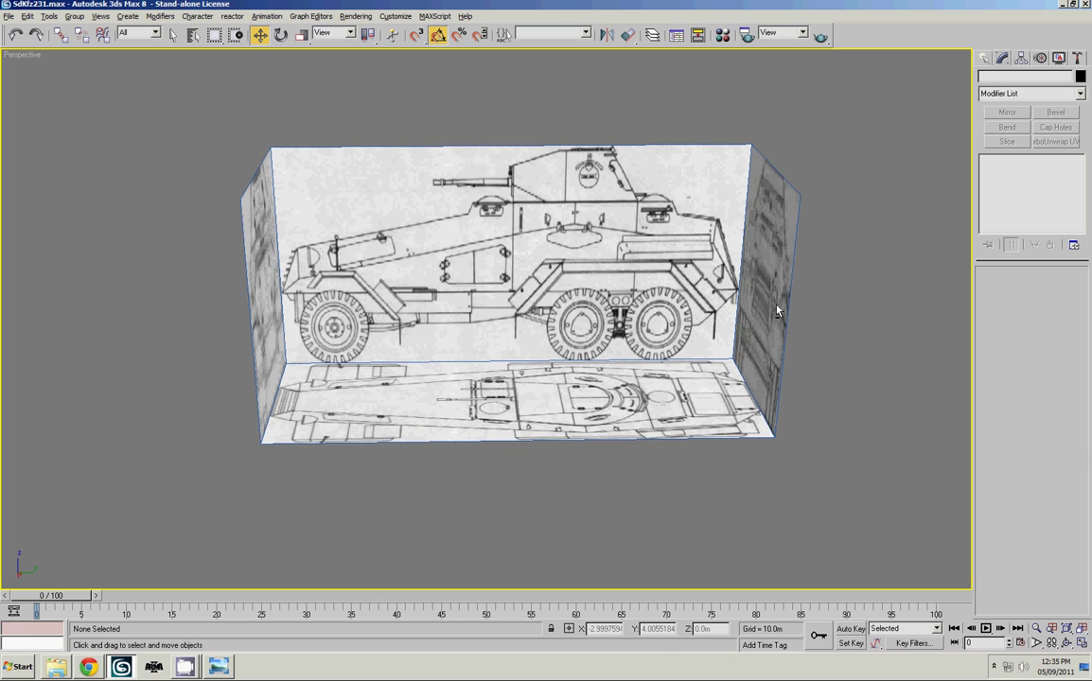